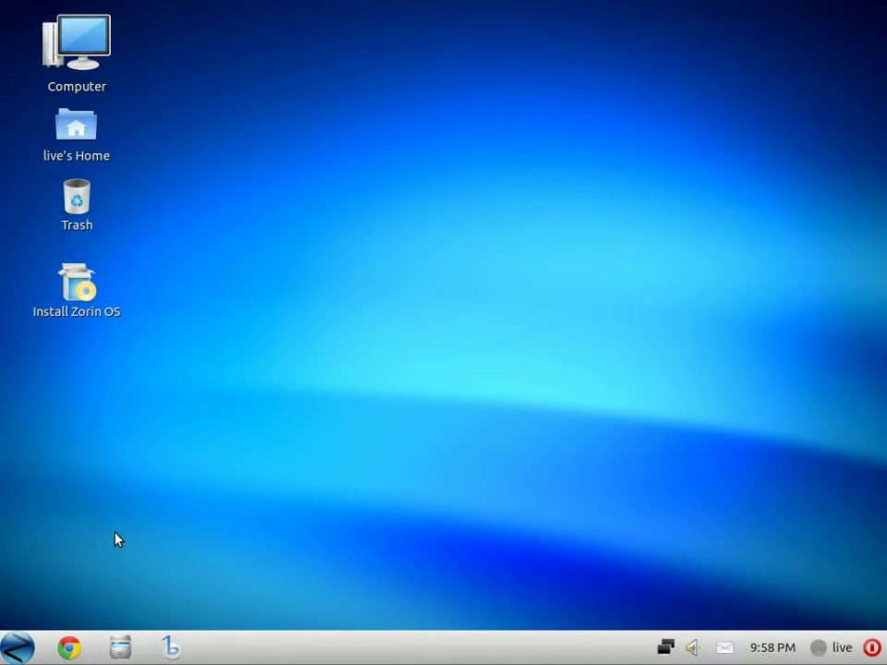
pyautogui.click(19, 647)
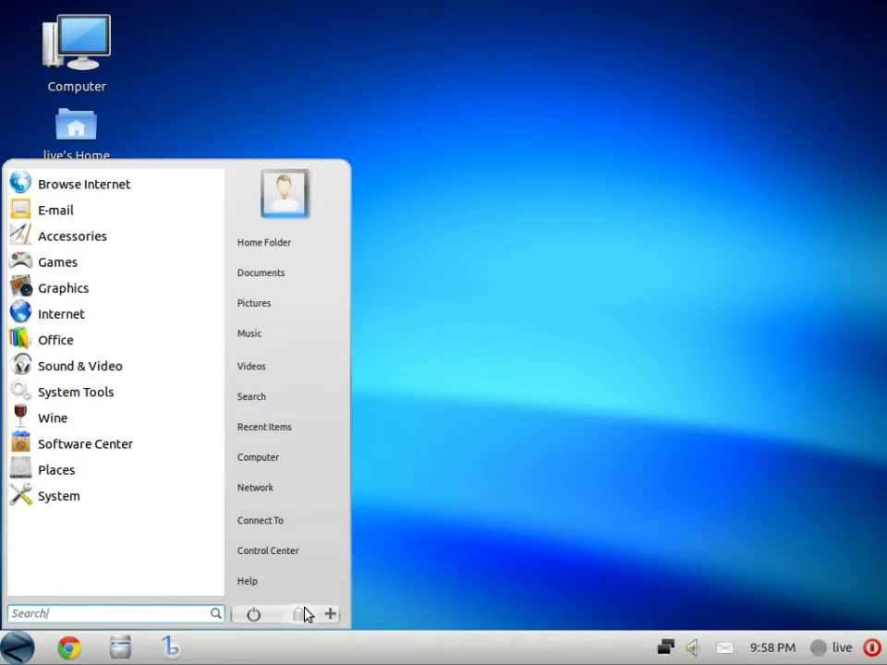
pyautogui.click(594, 511)
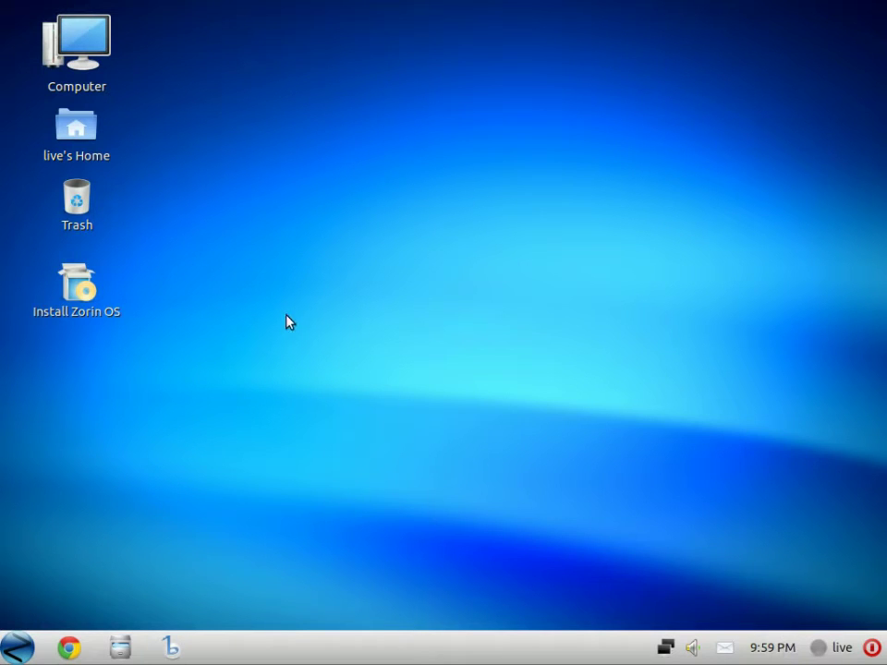
# Launch the Zorin OS installer in English and start installing onto the entire erased 17.2 GB VBOX hard disk
pyautogui.doubleClick(83, 313)
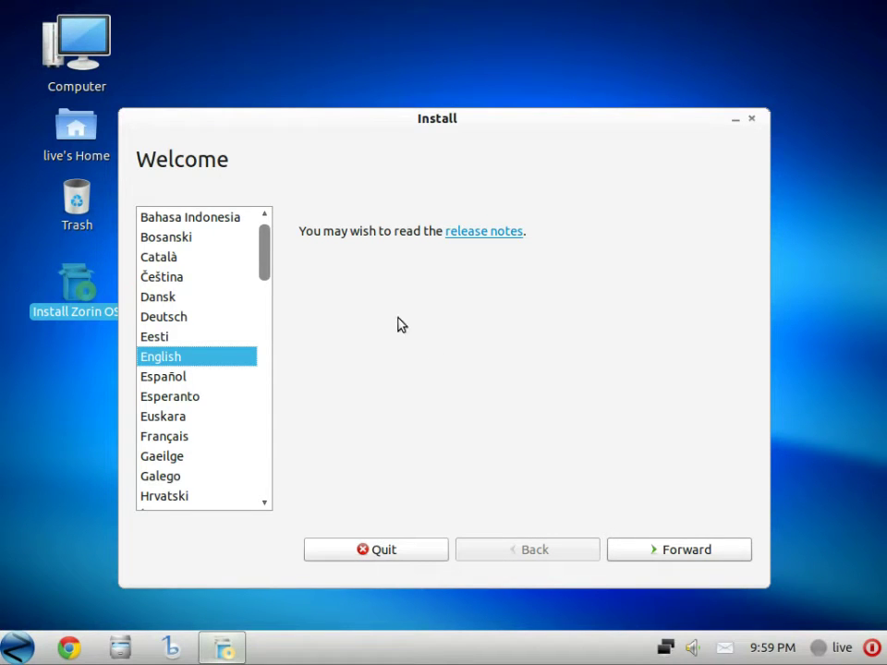
pyautogui.click(637, 552)
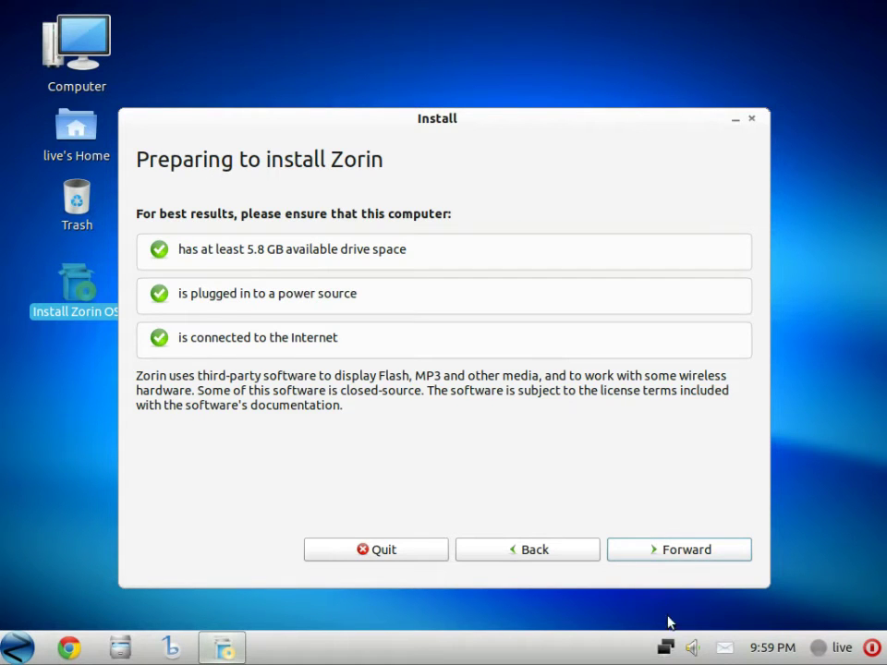
pyautogui.click(667, 552)
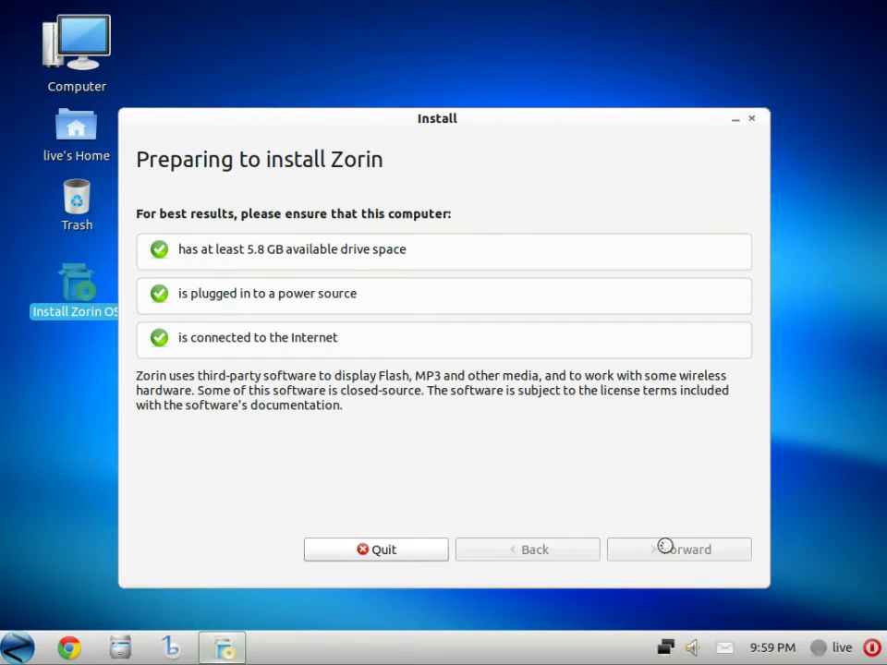
pyautogui.click(678, 523)
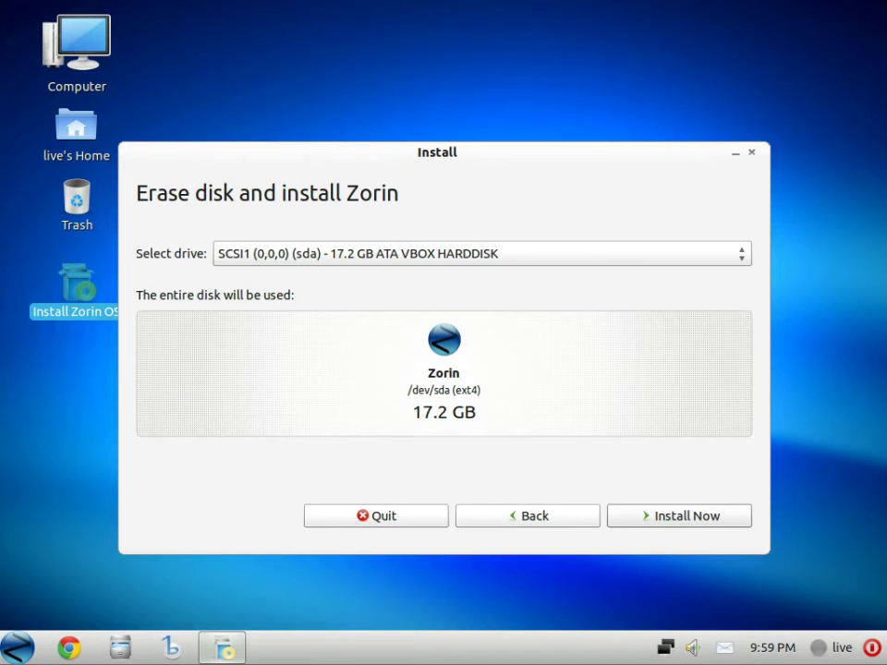
pyautogui.click(672, 520)
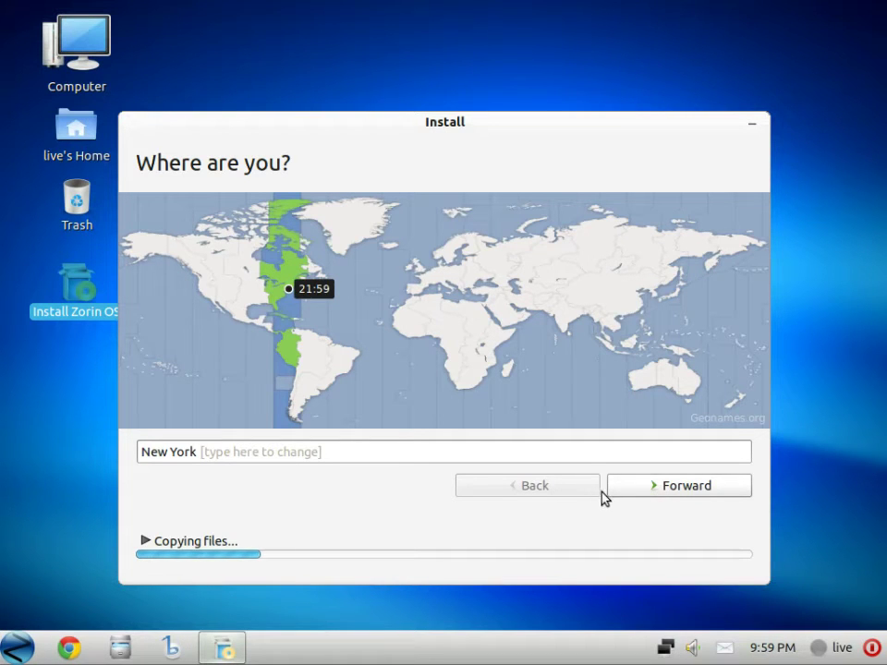
# Accept New York as the location and USA as the keyboard layout
pyautogui.click(637, 492)
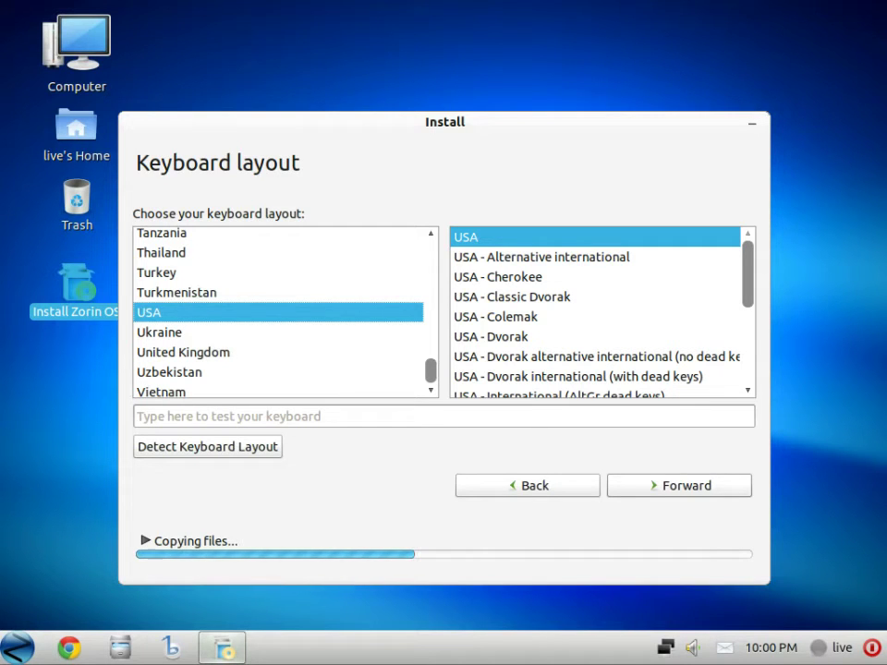
pyautogui.click(658, 490)
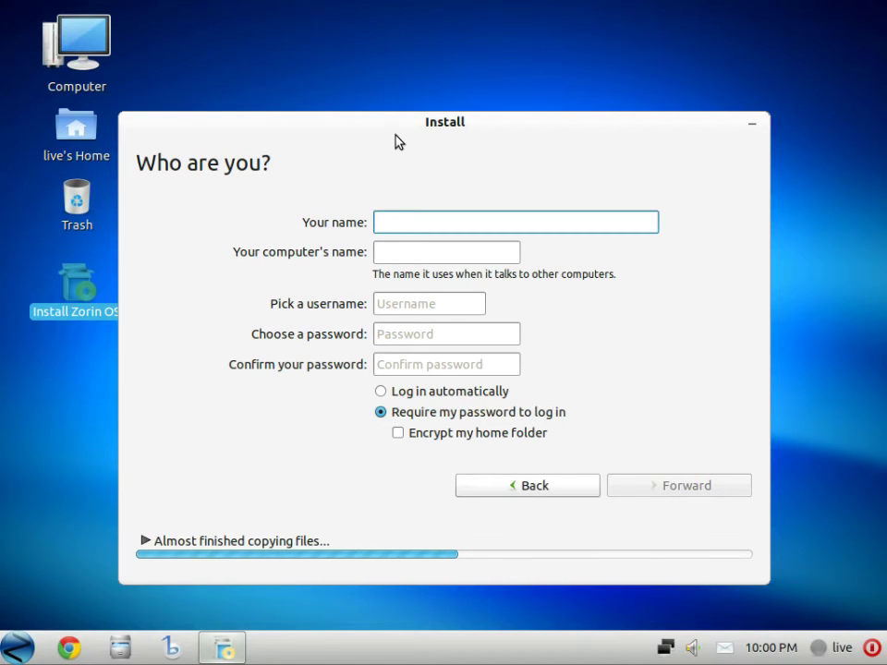
# Enter Zorin as the name for the new user account and go to its password field
pyautogui.write('Z')
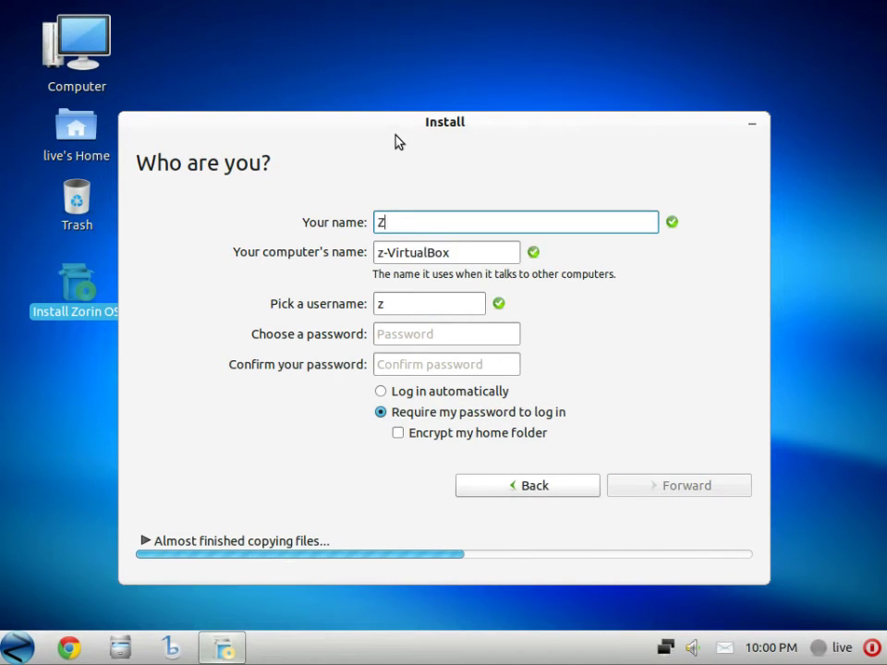
pyautogui.write('orin')
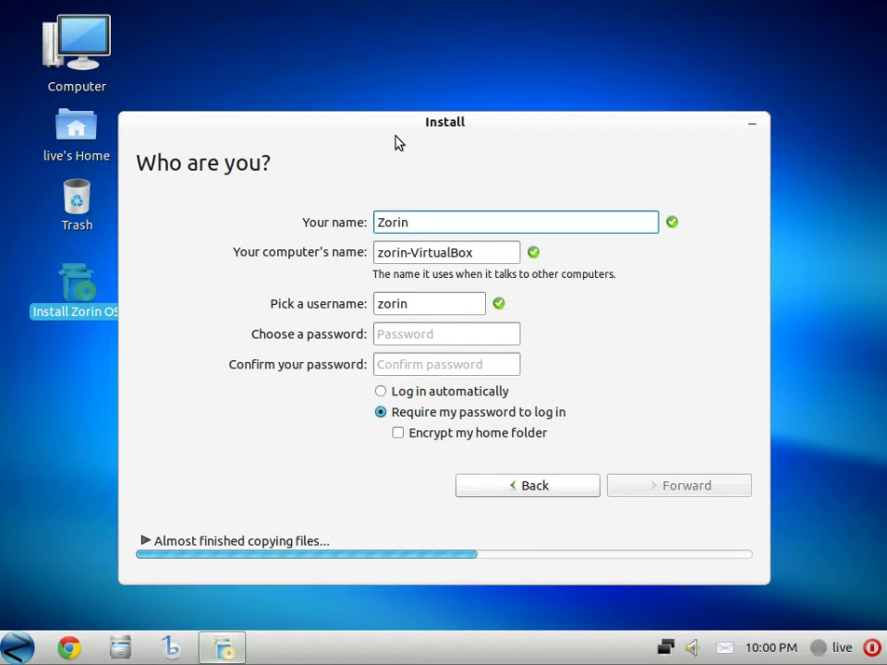
pyautogui.click(405, 334)
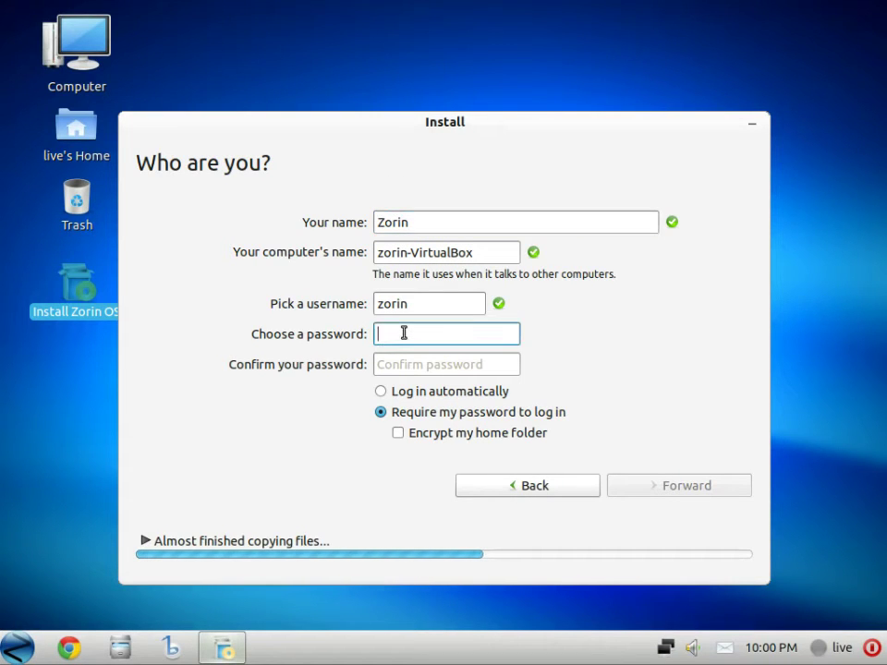
pyautogui.write('●●●●●●●●')
pyautogui.press('BackSpace')
pyautogui.press('BackSpace')
pyautogui.press('BackSpace')
pyautogui.press('BackSpace')
pyautogui.press('BackSpace')
pyautogui.press('BackSpace')
pyautogui.press('BackSpace')
pyautogui.press('BackSpace')
# Enter and confirm the new account's password, keeping it required at login, and continue the installation
pyautogui.write('●●●●●●●')
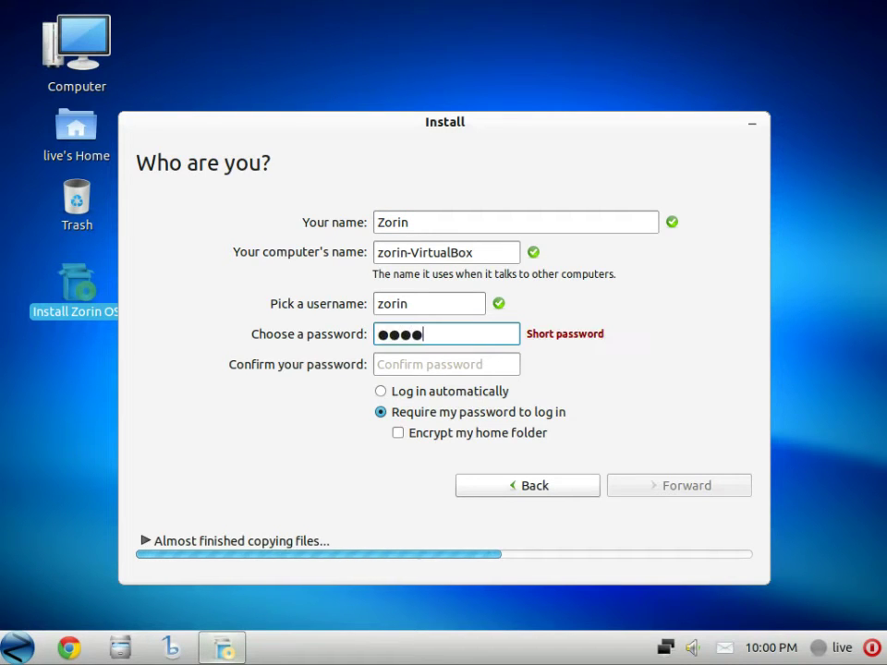
pyautogui.write('●')
pyautogui.press('Tab')
pyautogui.write('●●●●●●●●')
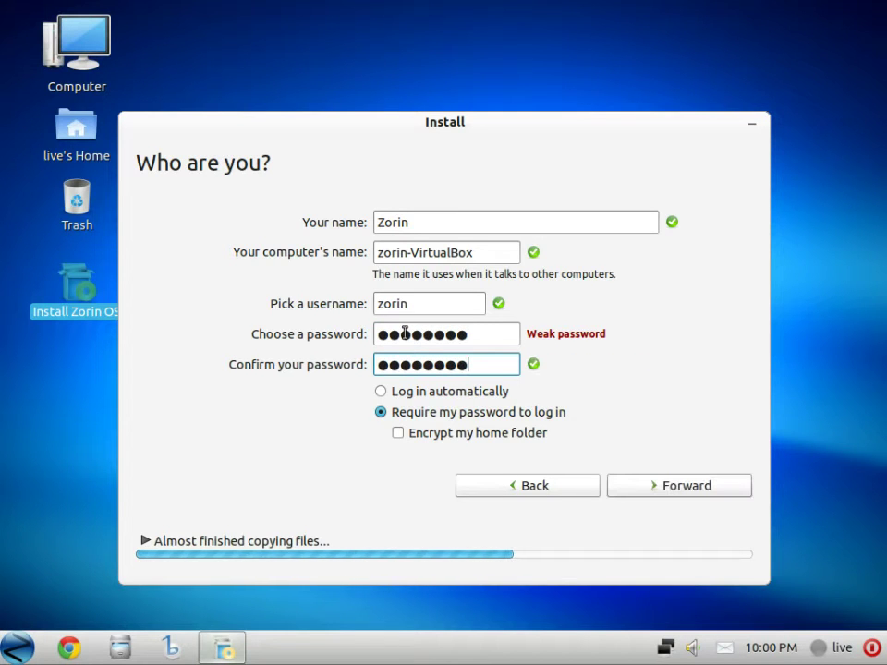
pyautogui.click(640, 487)
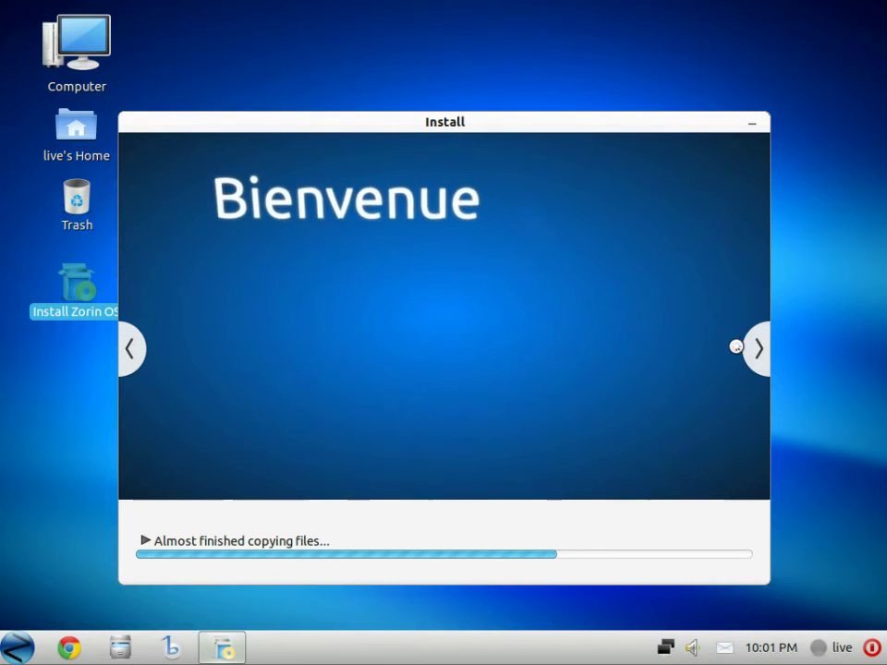
pyautogui.click(756, 348)
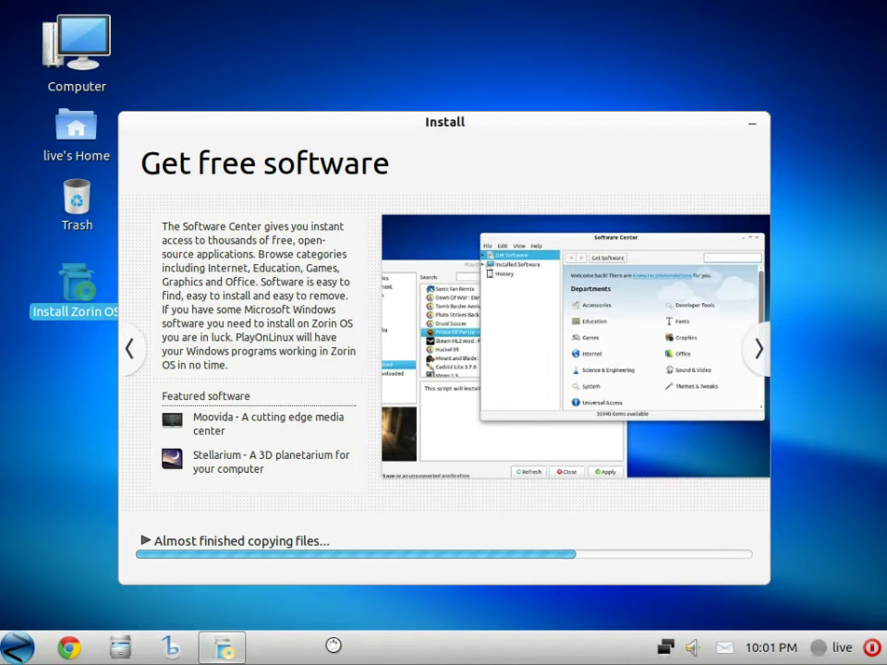
pyautogui.click(15, 647)
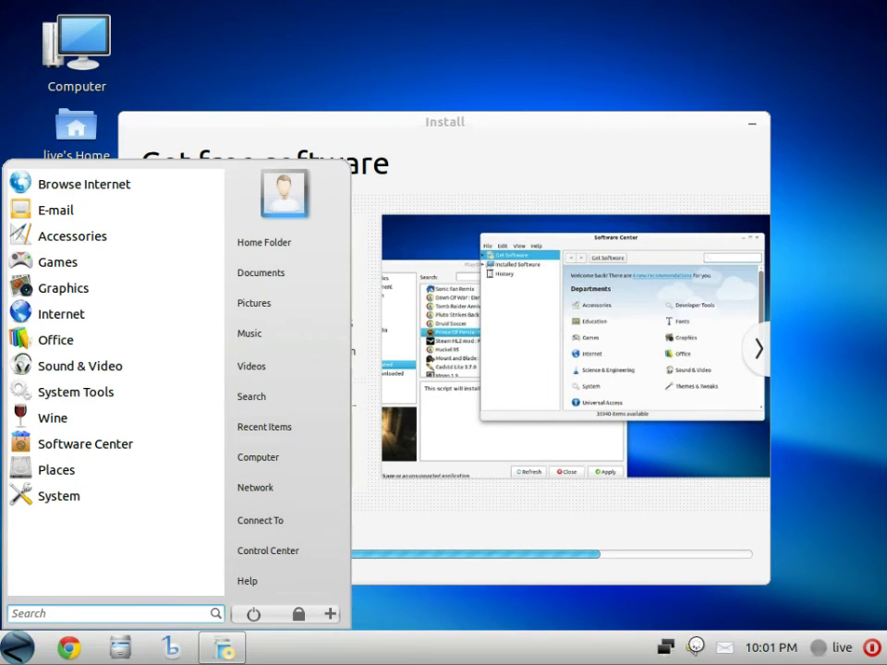
# Try raising and lowering the system sound volume, and return to the installation window
pyautogui.click(691, 647)
pyautogui.click(691, 647)
pyautogui.moveTo(726, 519); pyautogui.dragTo(737, 520)
pyautogui.scroll(10, 716, 522)
pyautogui.scroll(-11, 716, 523)
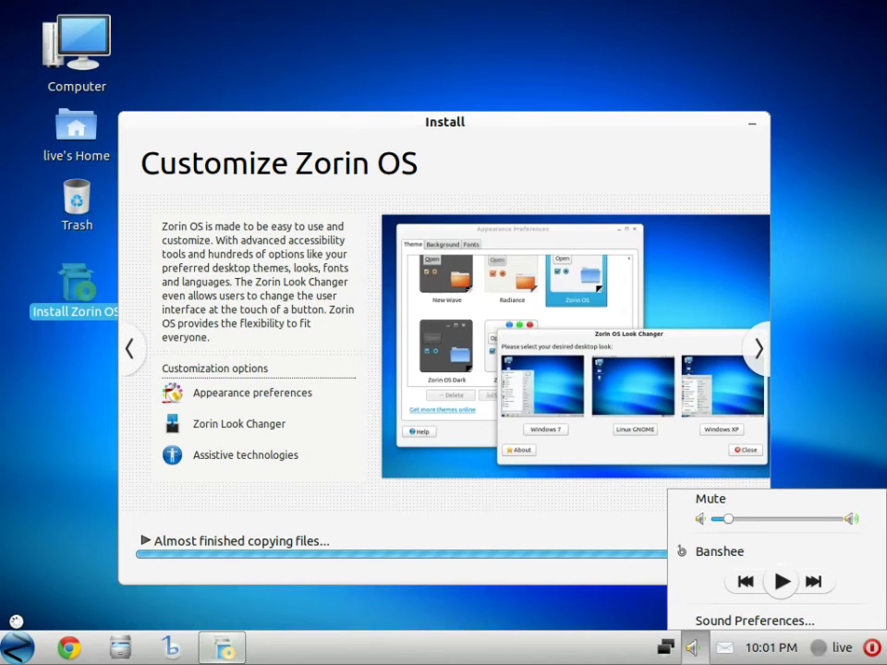
pyautogui.click(225, 645)
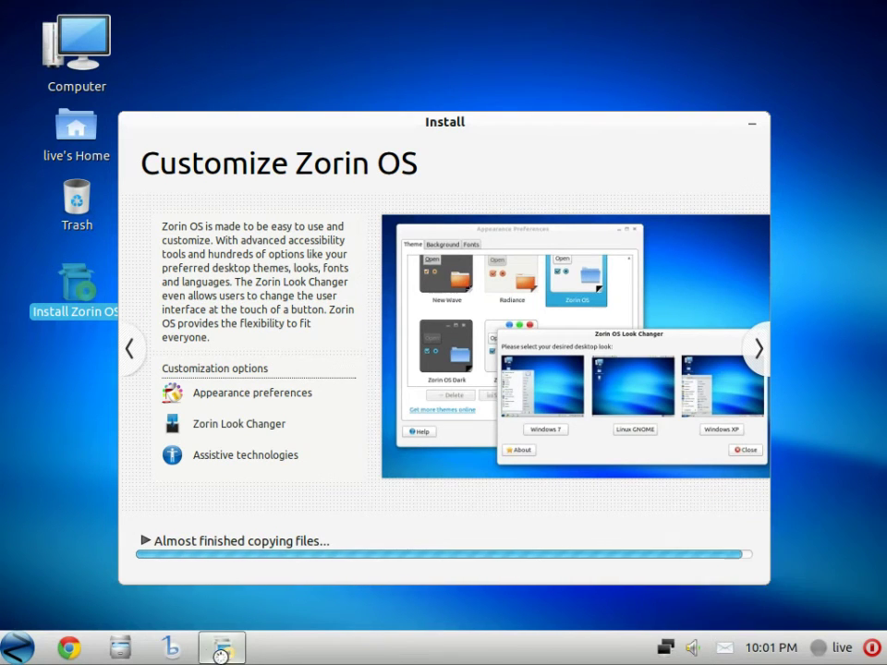
pyautogui.click(14, 486)
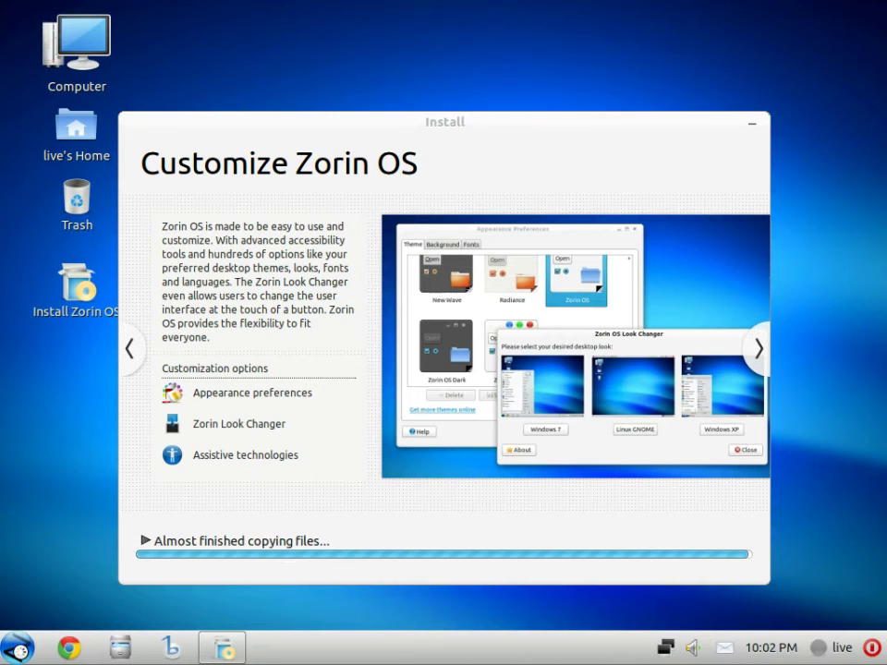
pyautogui.click(18, 649)
pyautogui.click(71, 535)
# Open the desktop background settings and look through the available wallpapers
pyautogui.rightClick(65, 459)
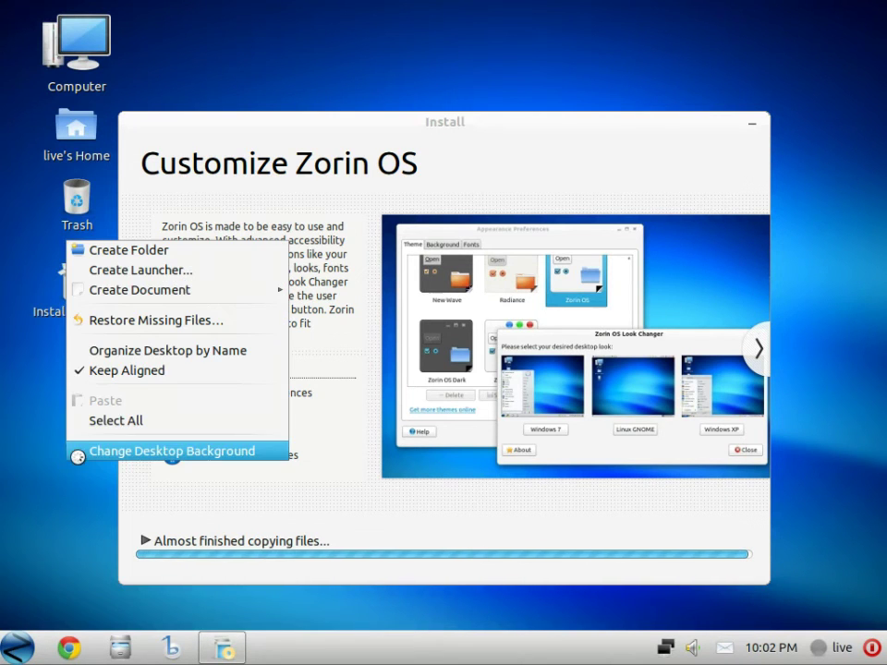
pyautogui.click(125, 452)
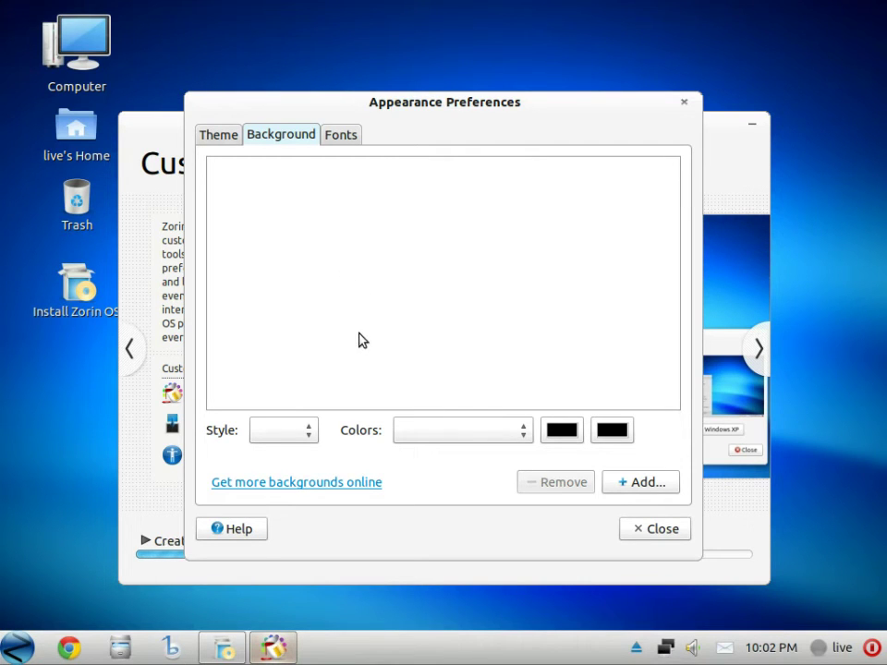
pyautogui.scroll(-5, 411, 318)
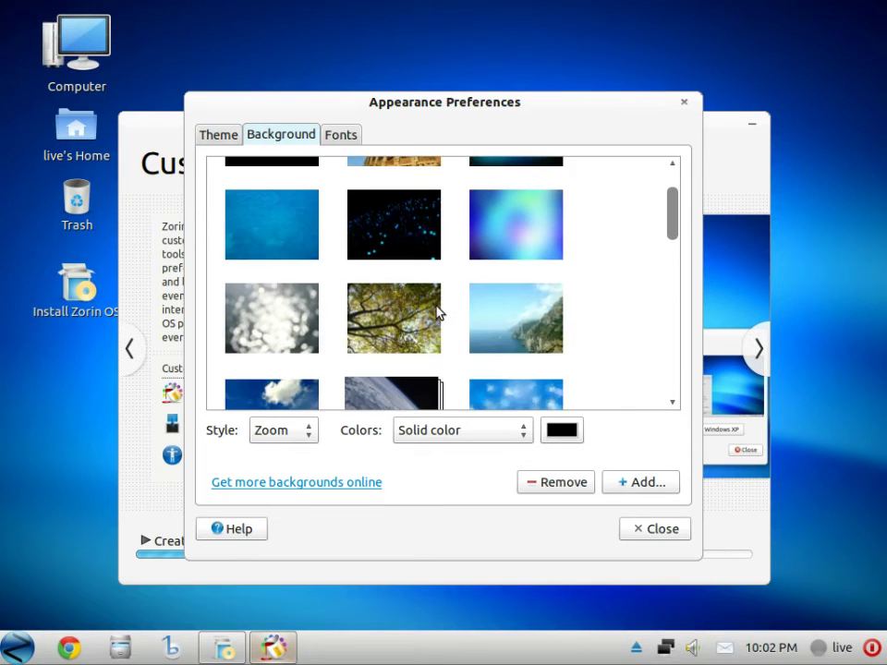
pyautogui.scroll(-10, 432, 329)
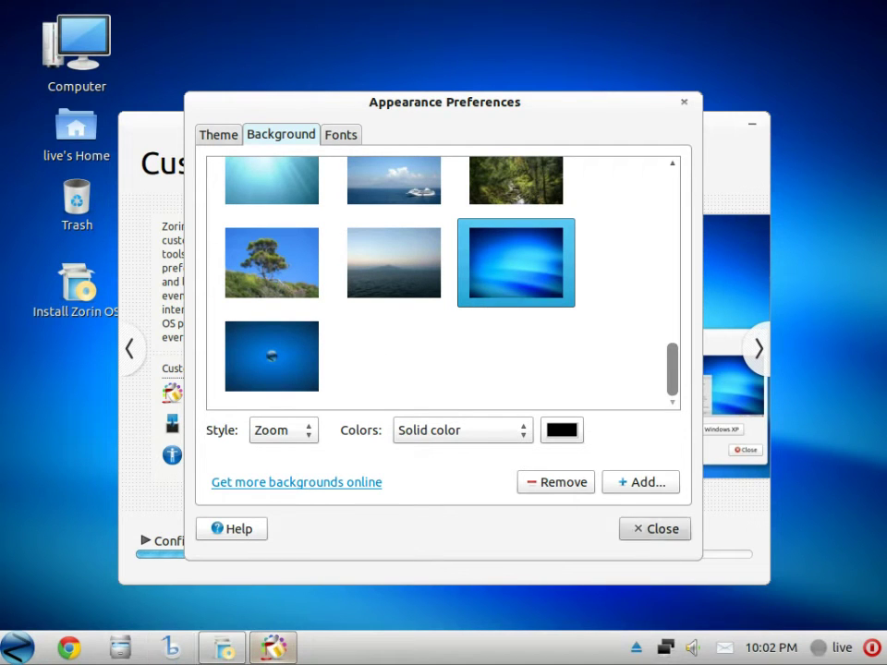
pyautogui.scroll(4, 410, 388)
pyautogui.scroll(6, 306, 287)
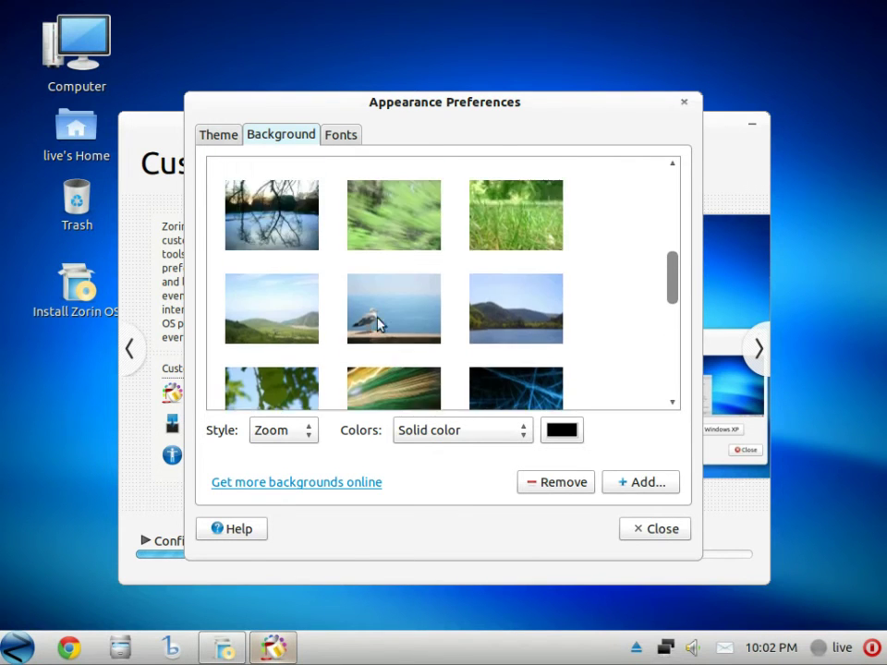
pyautogui.scroll(1, 269, 135)
pyautogui.scroll(-3, 474, 415)
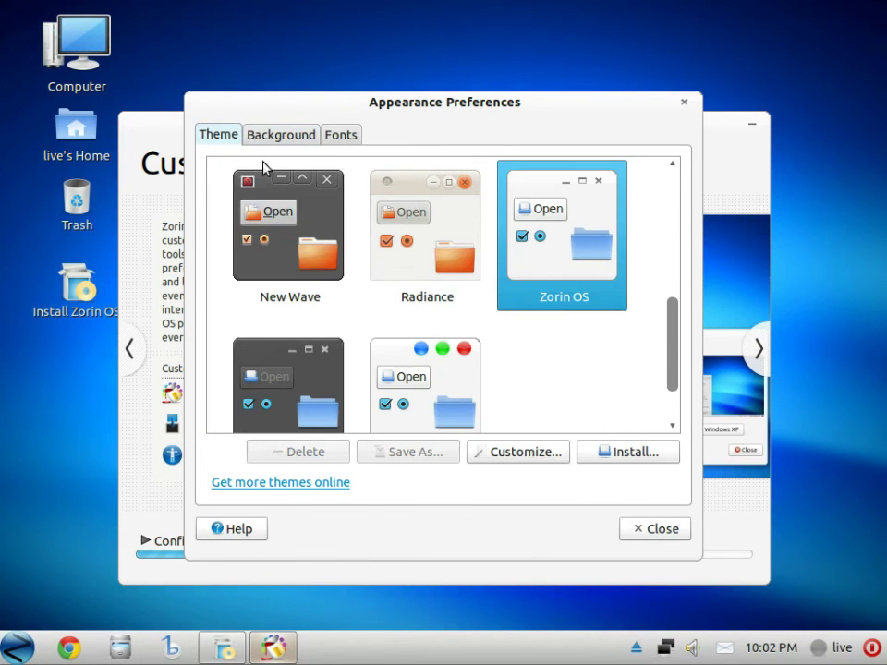
# Look through the available desktop themes and close the appearance preferences
pyautogui.scroll(-1, 434, 367)
pyautogui.scroll(-1, 498, 418)
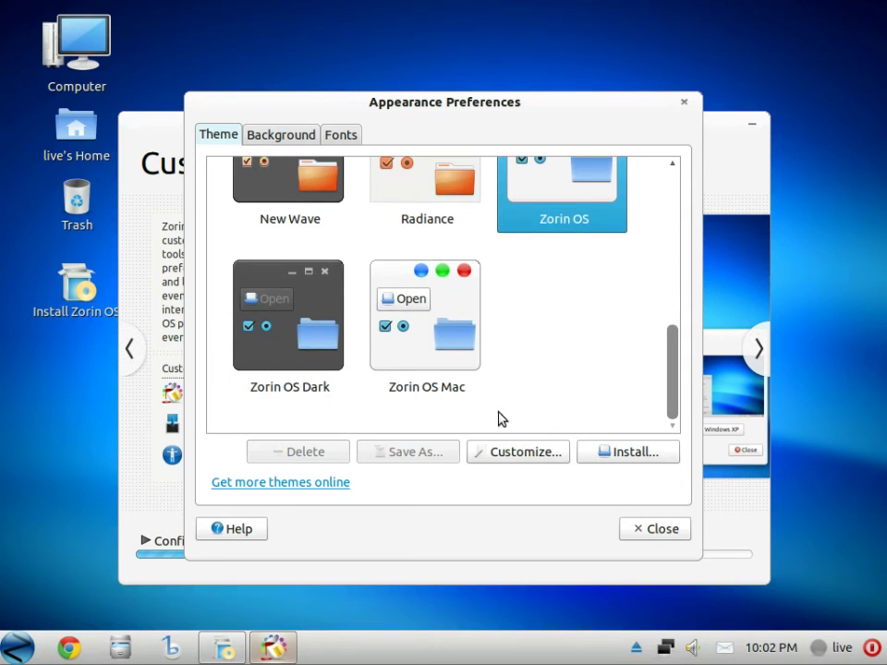
pyautogui.scroll(5, 499, 416)
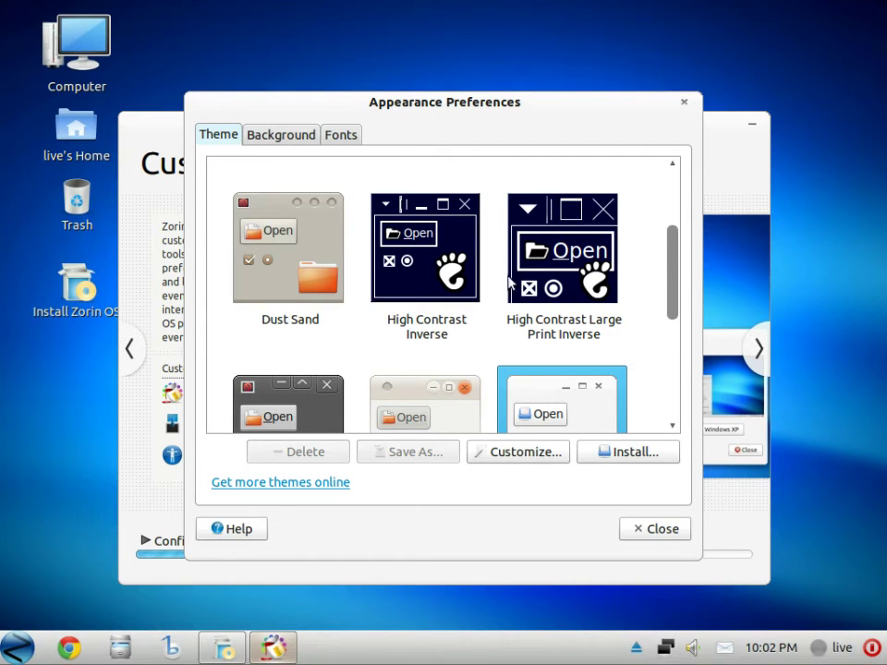
pyautogui.scroll(-1, 481, 198)
pyautogui.scroll(-1, 485, 230)
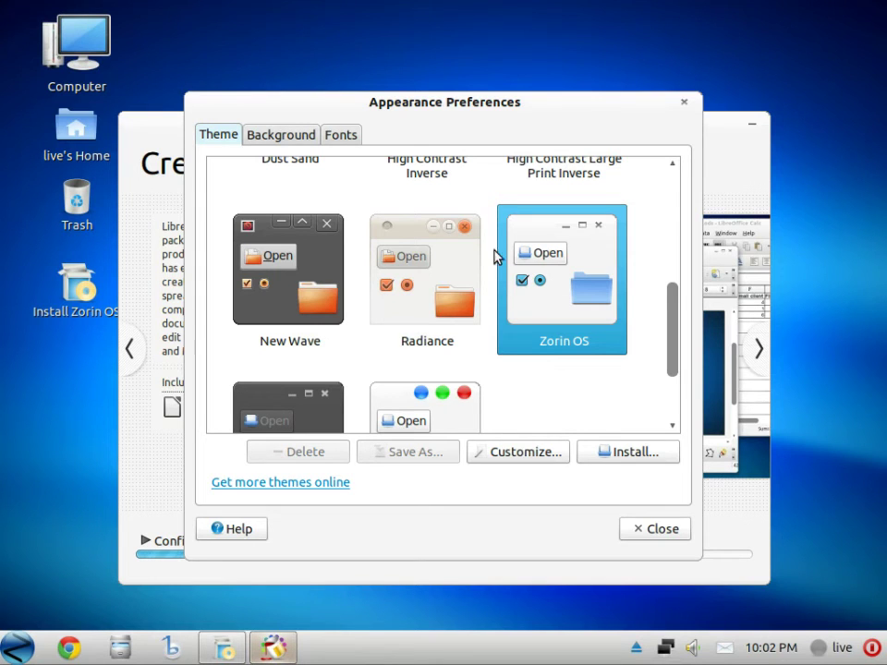
pyautogui.click(633, 531)
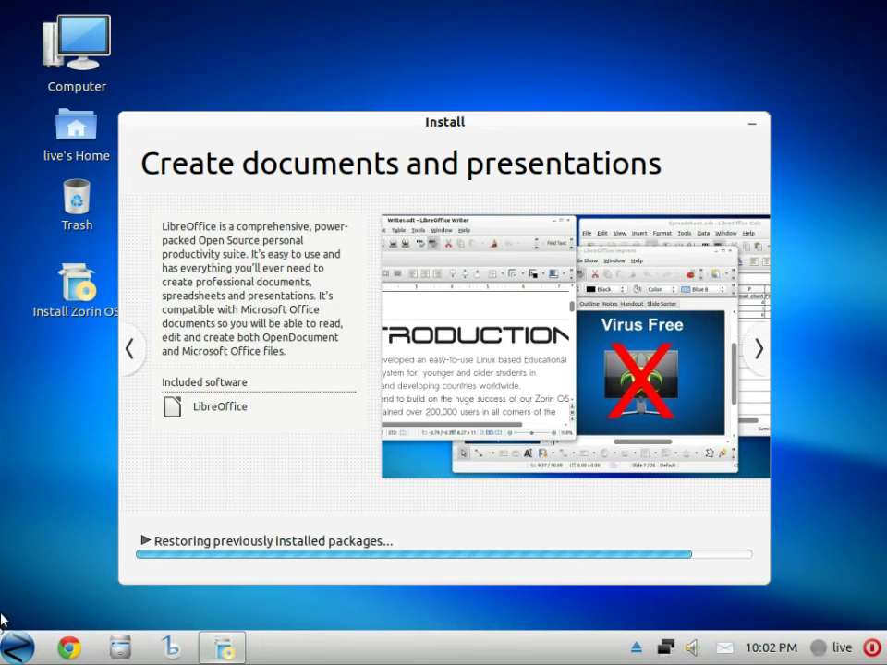
pyautogui.press('super')
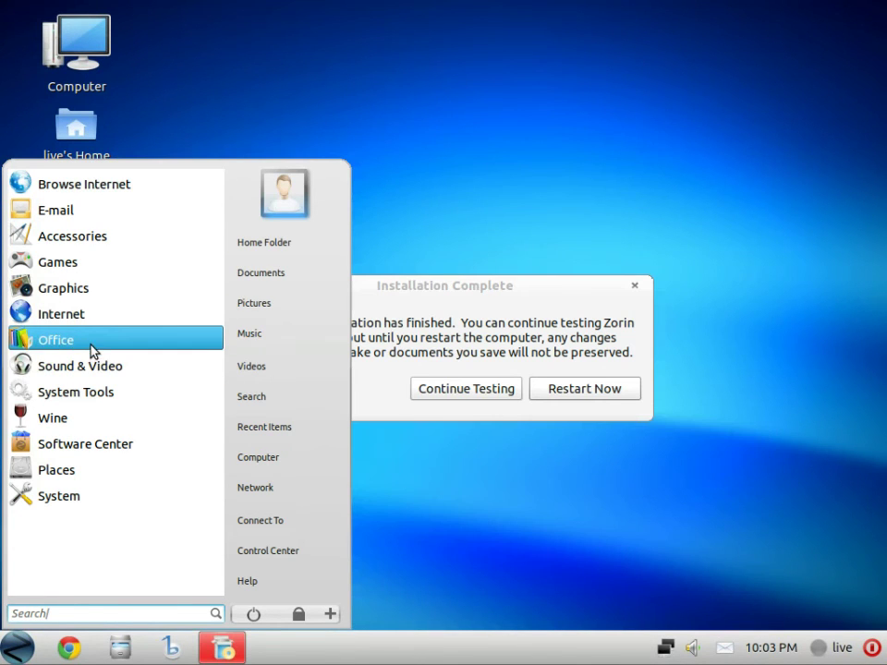
pyautogui.click(602, 535)
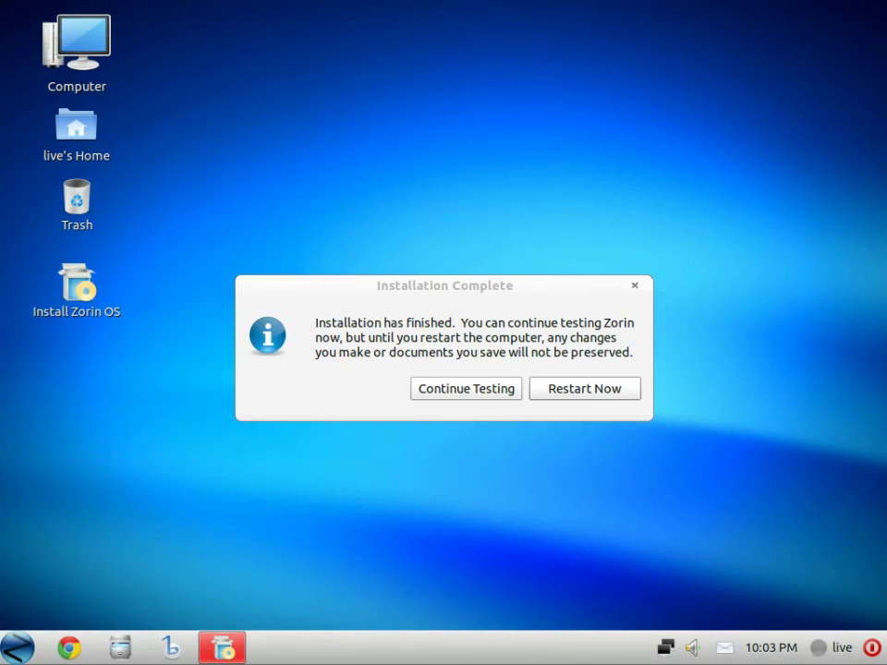
# Restart the computer to finish the installation and log in to the new account with its password
pyautogui.click(600, 389)
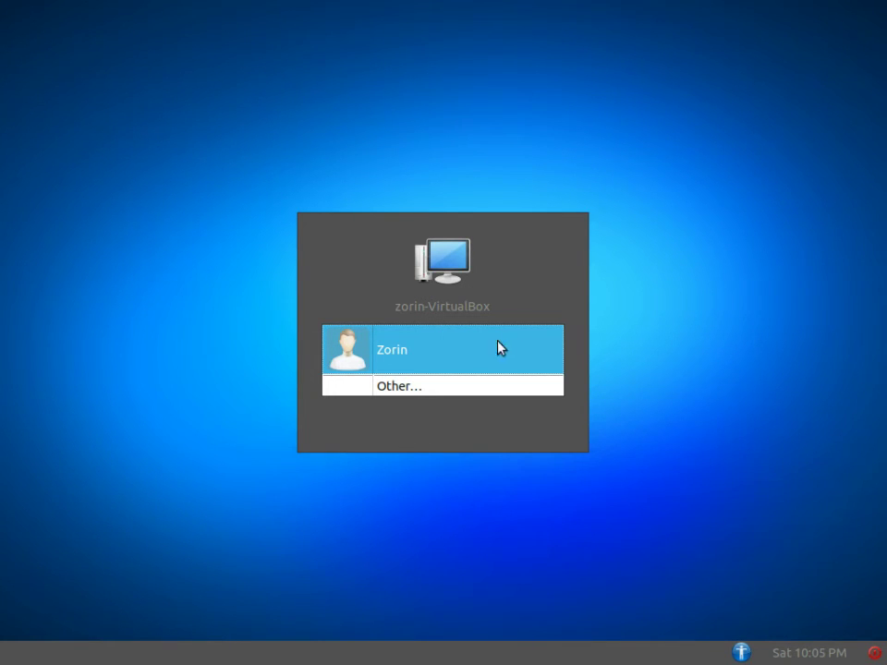
pyautogui.click(425, 355)
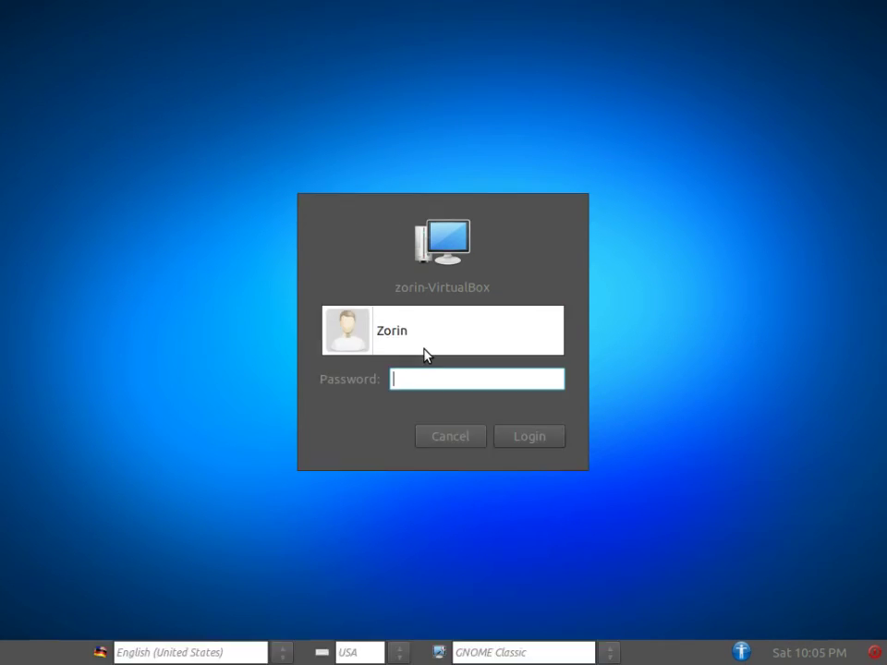
pyautogui.write('••••••••')
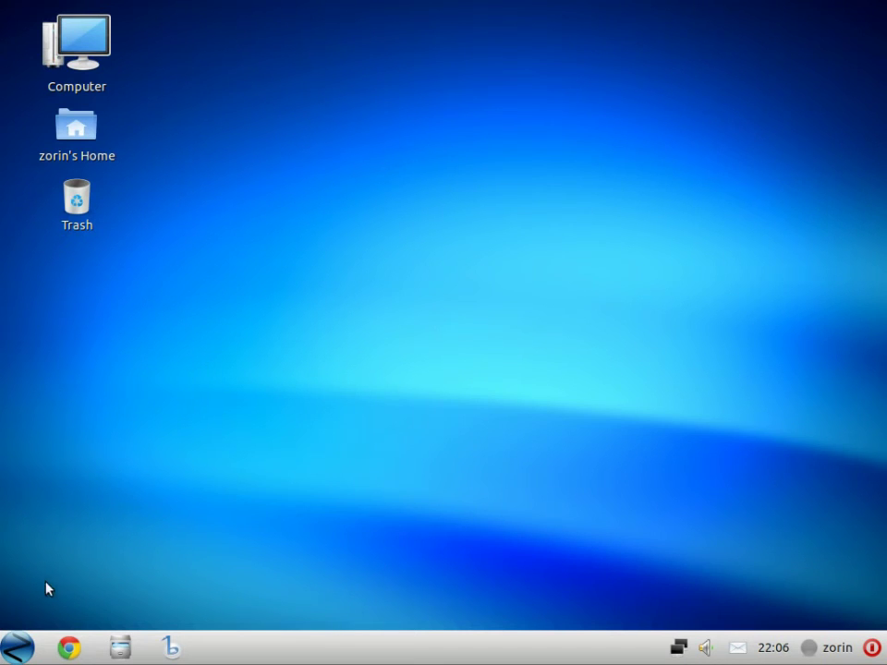
# Look through the Internet applications in the start menu and return to the main category list
pyautogui.click(17, 647)
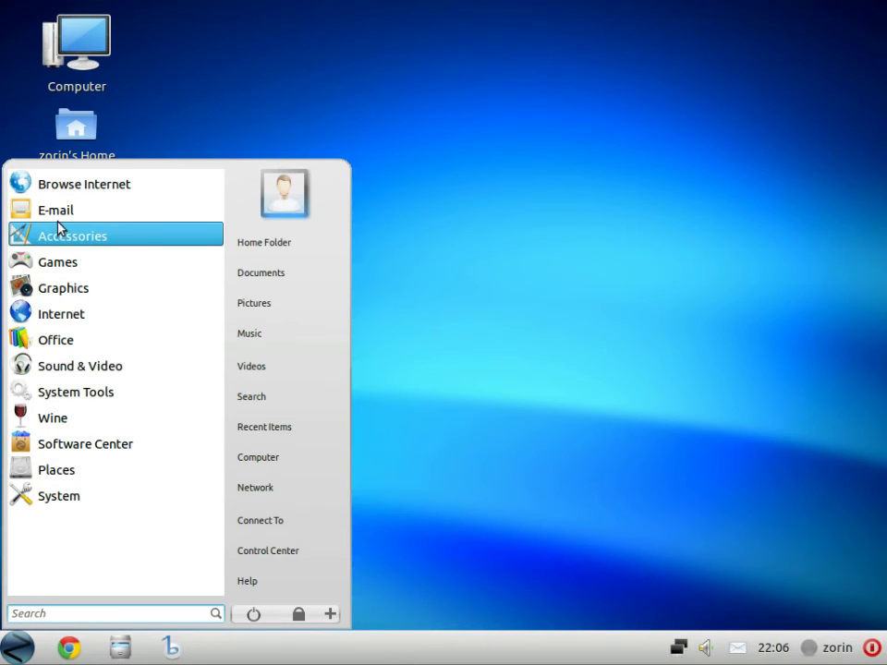
pyautogui.click(71, 315)
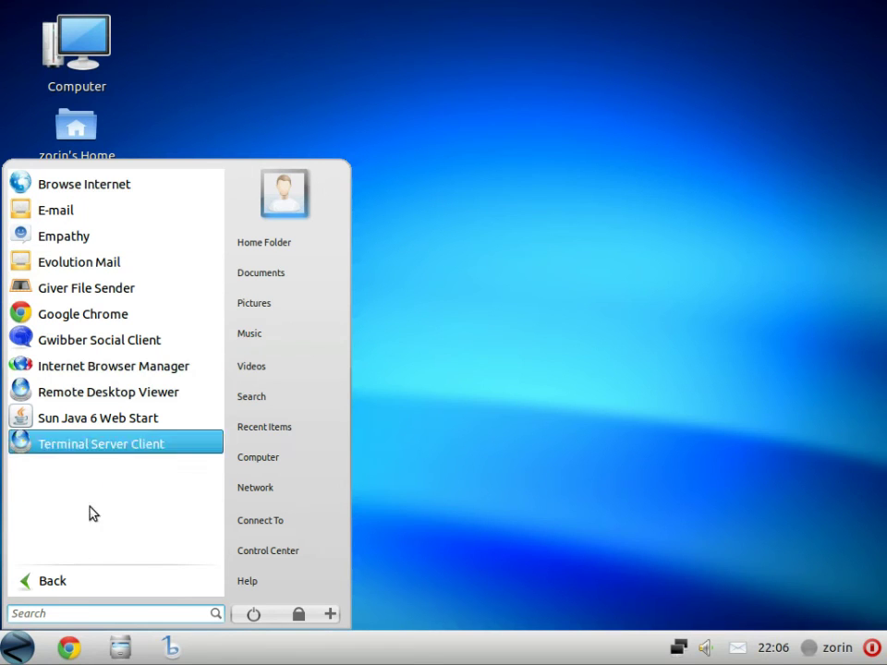
pyautogui.click(53, 582)
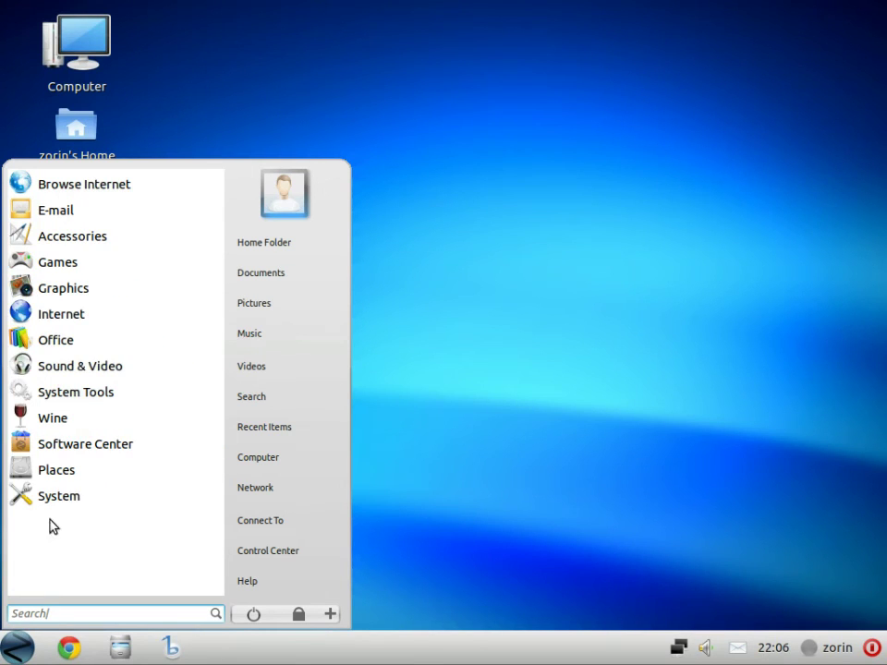
# Open the Software Center, browse the Accessories department and close the window
pyautogui.click(57, 445)
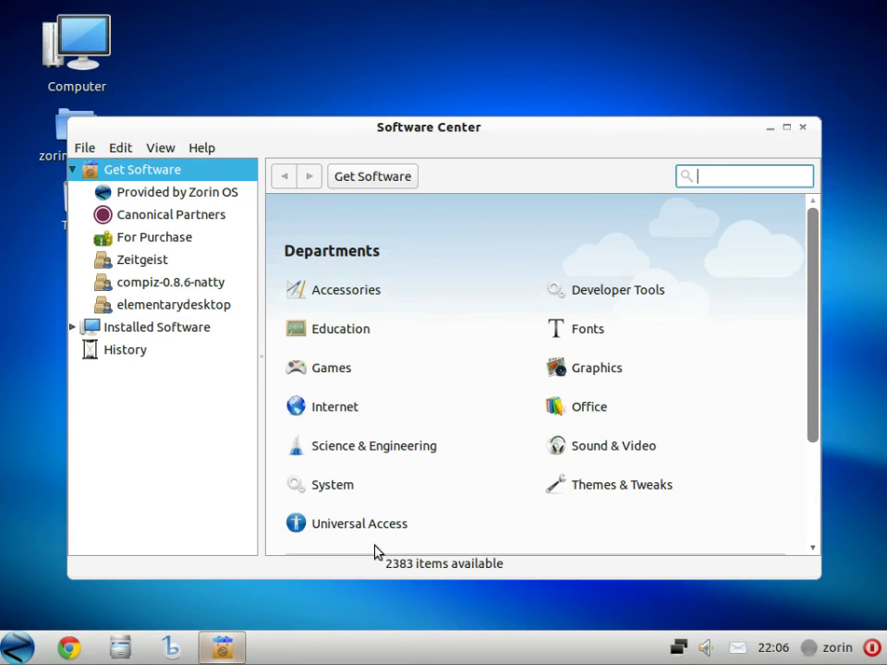
pyautogui.click(327, 294)
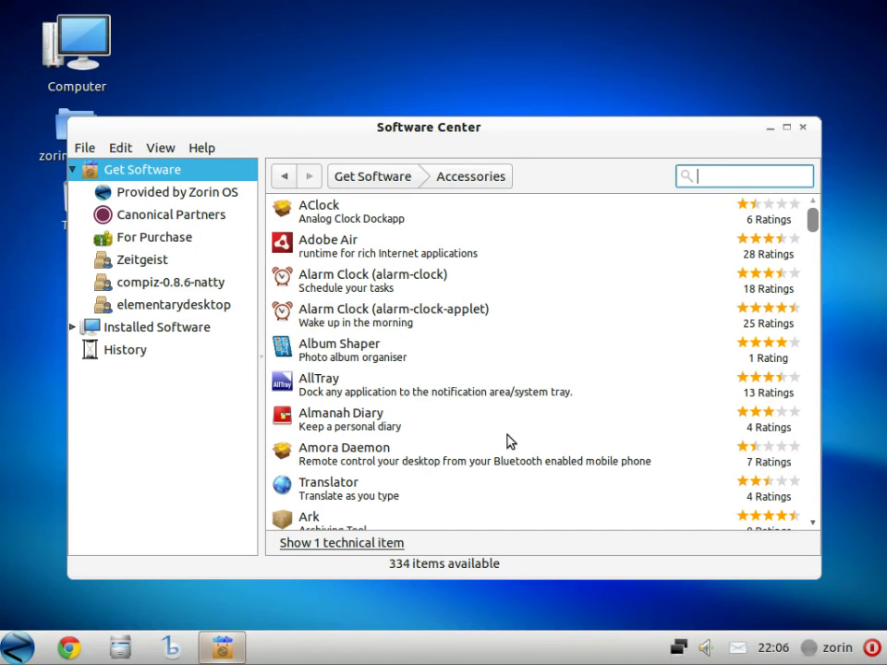
pyautogui.click(802, 126)
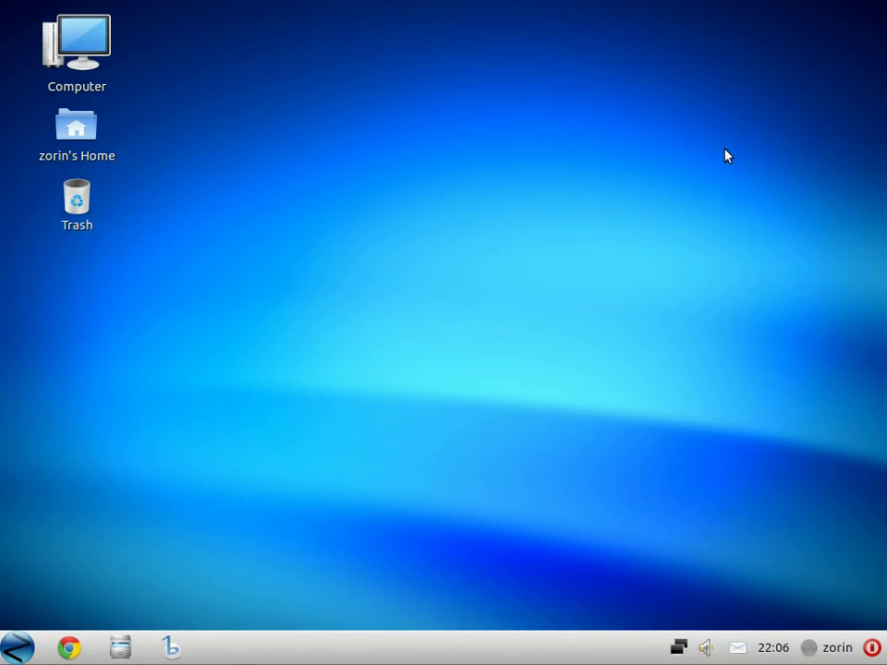
# Change the desktop background to the wallpaper with small blue light dots on black
pyautogui.click(30, 646)
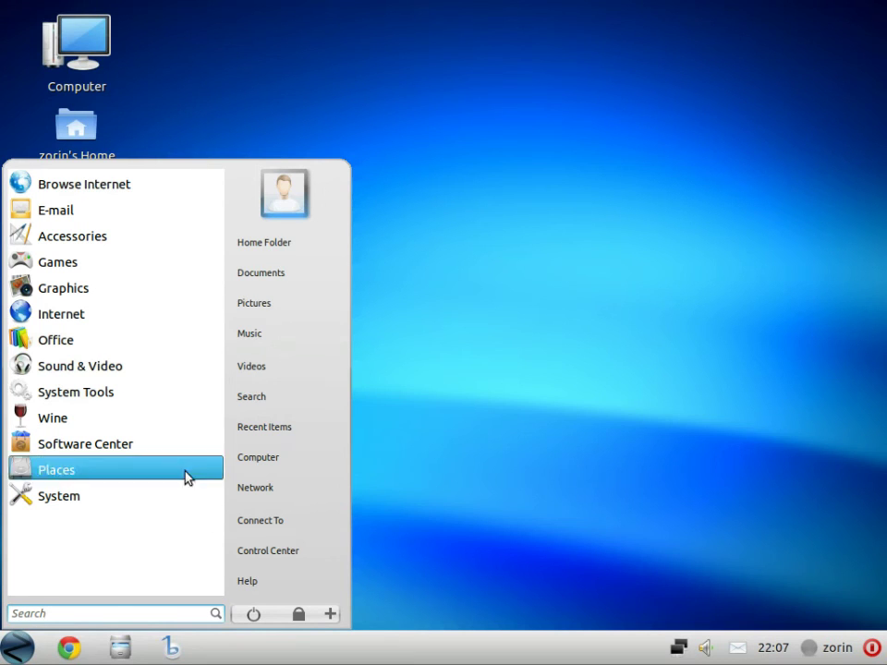
pyautogui.rightClick(530, 341)
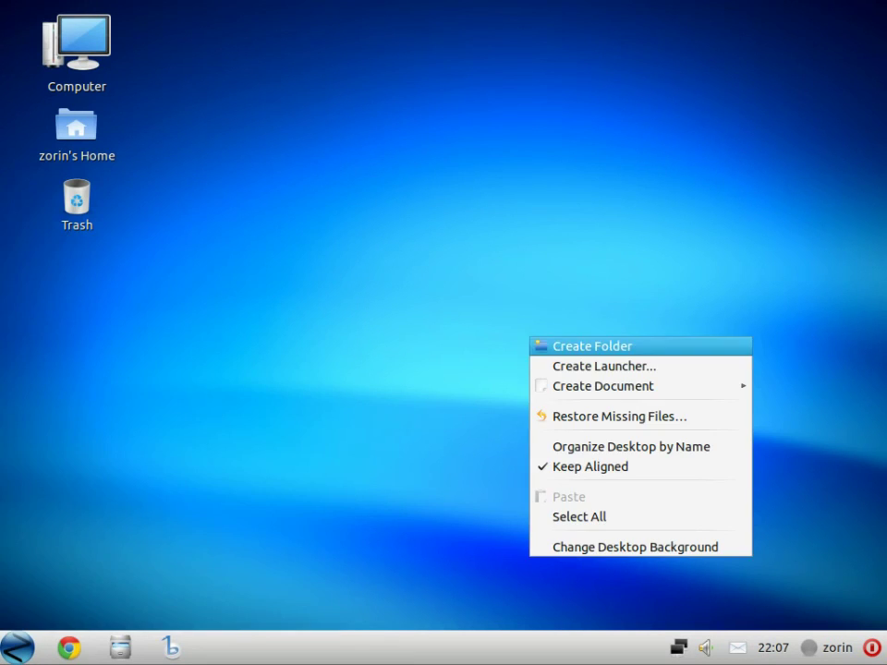
pyautogui.click(594, 545)
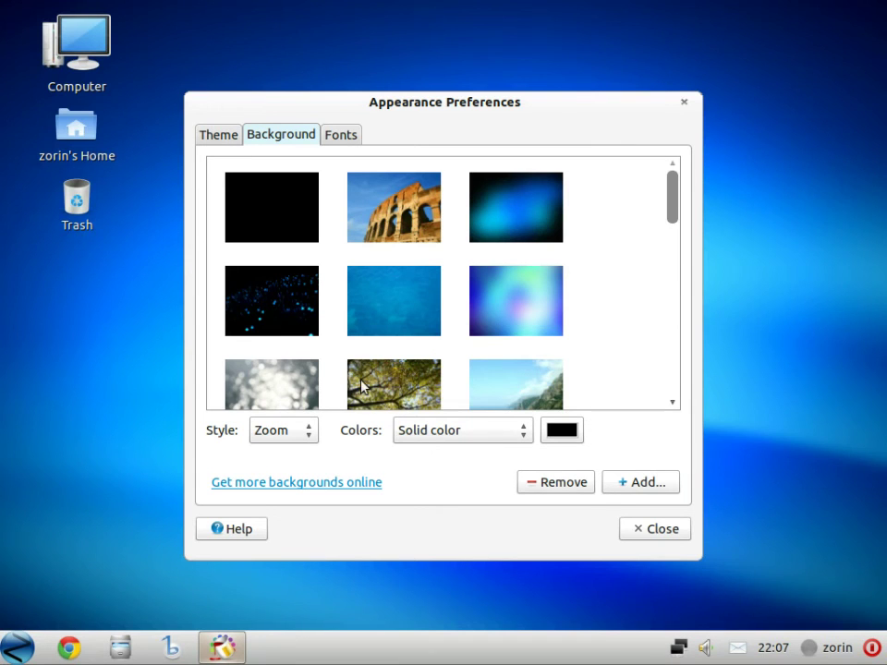
pyautogui.click(215, 258)
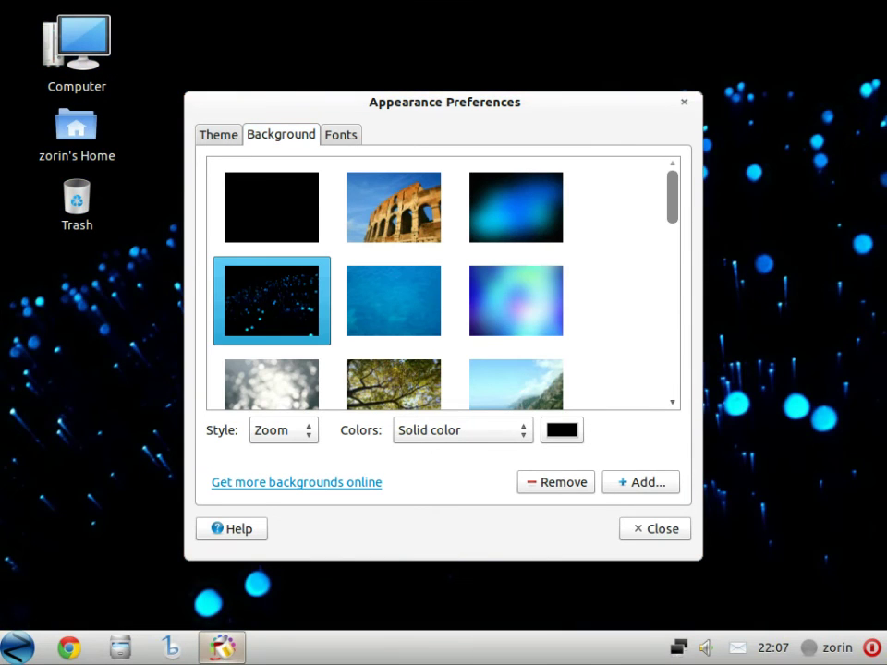
# Apply the Zorin OS Mac desktop theme and close the appearance preferences
pyautogui.click(218, 134)
pyautogui.scroll(-1, 492, 320)
pyautogui.scroll(-1, 492, 321)
pyautogui.click(453, 339)
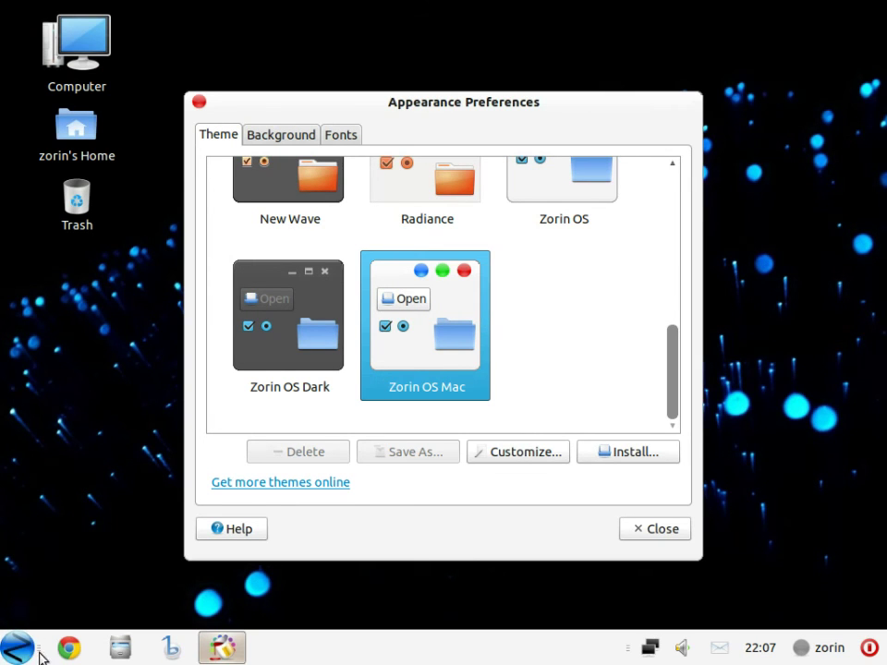
pyautogui.click(655, 529)
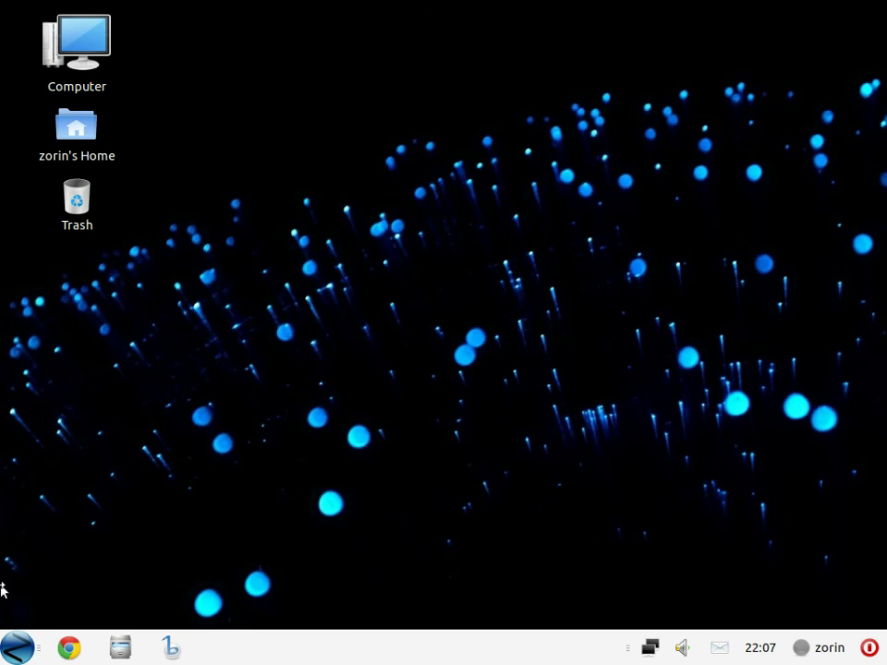
# Open the Control Center, look through its setting groups and open Users and Groups
pyautogui.click(17, 647)
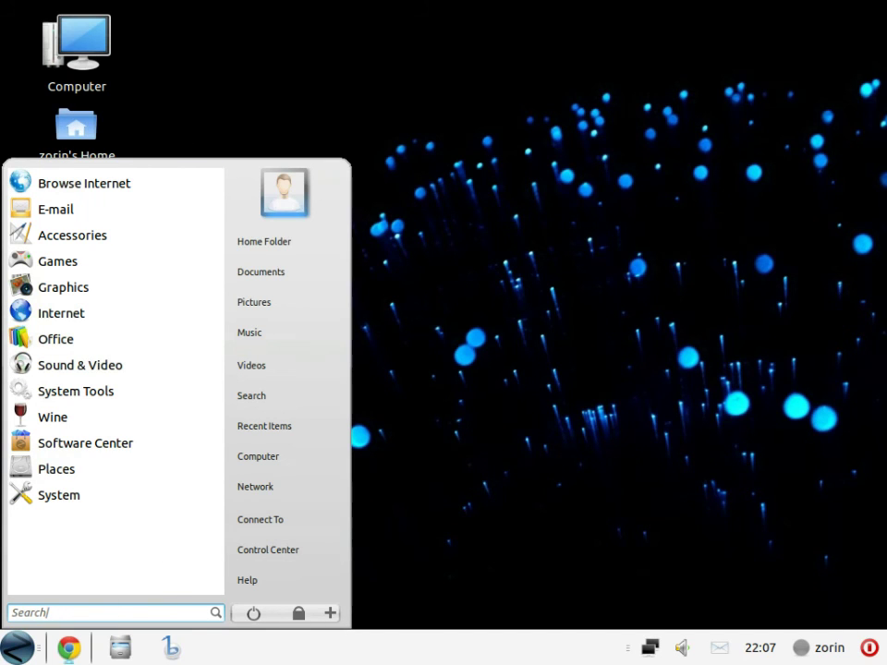
pyautogui.click(533, 494)
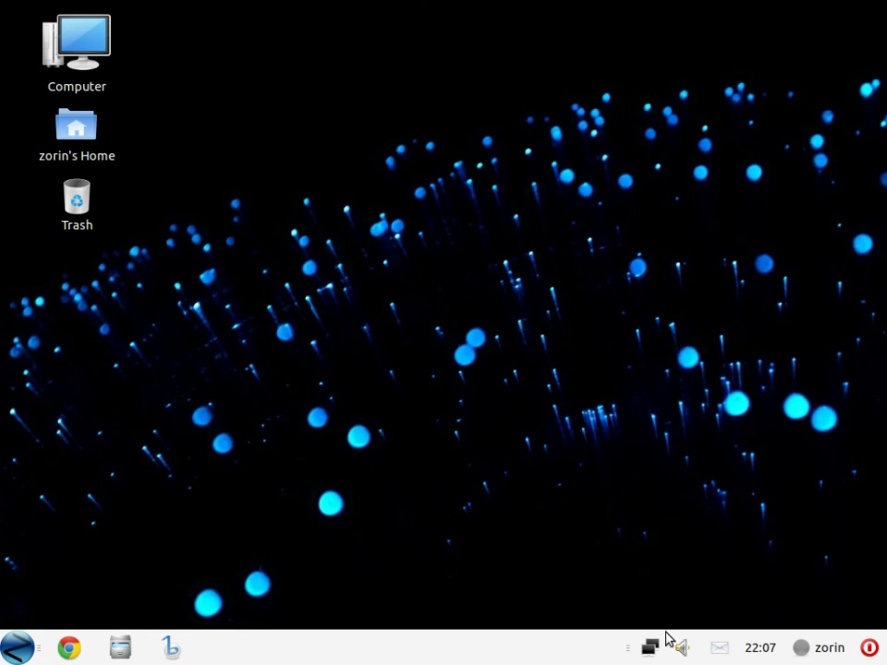
pyautogui.click(16, 647)
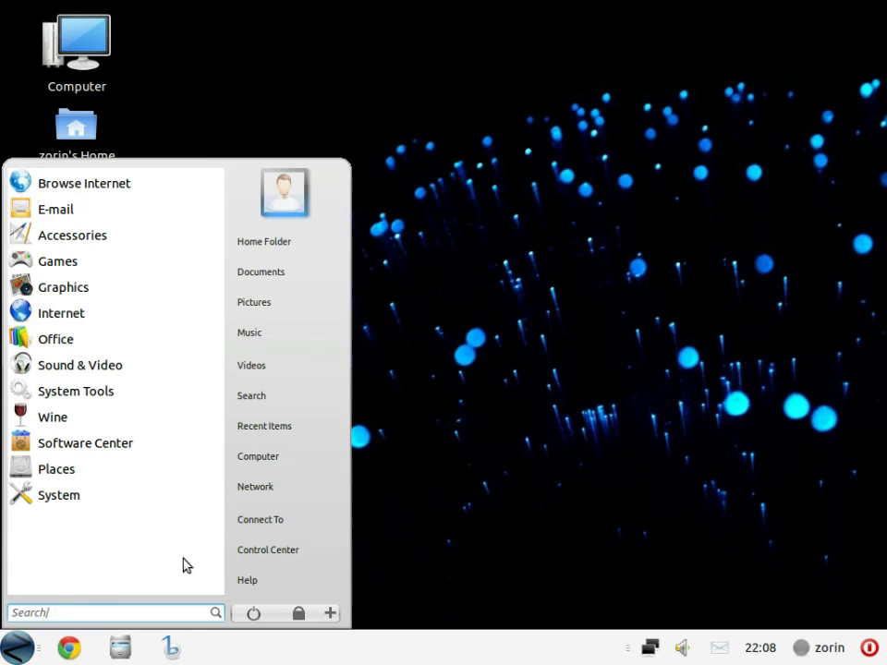
pyautogui.click(277, 552)
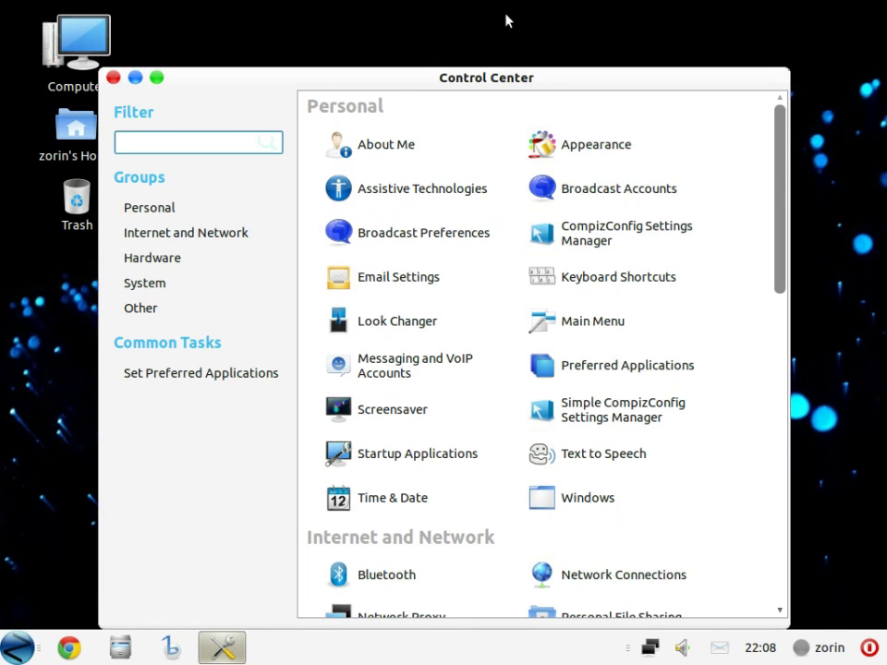
pyautogui.moveTo(512, 83); pyautogui.dragTo(509, 52)
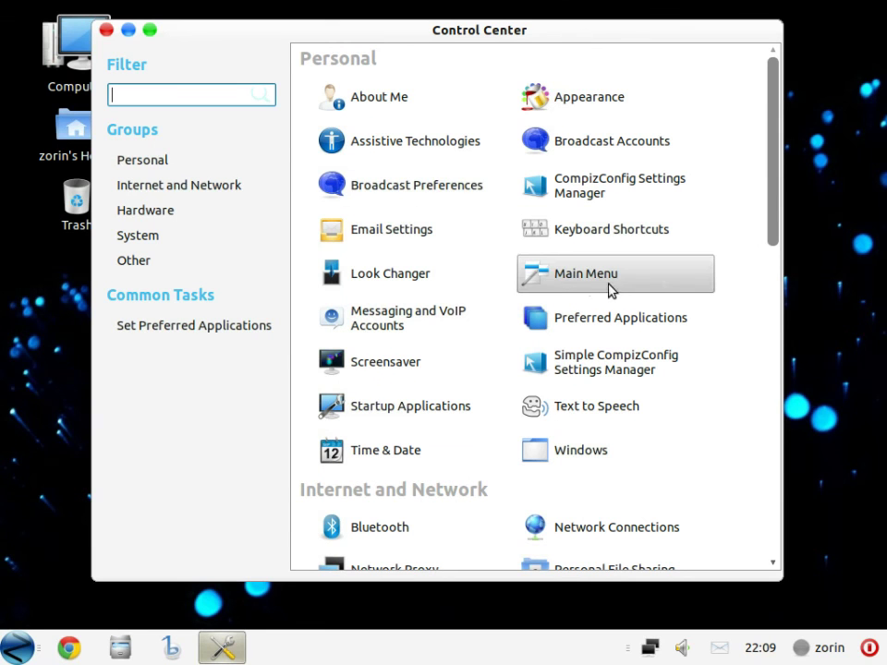
pyautogui.scroll(-7, 615, 291)
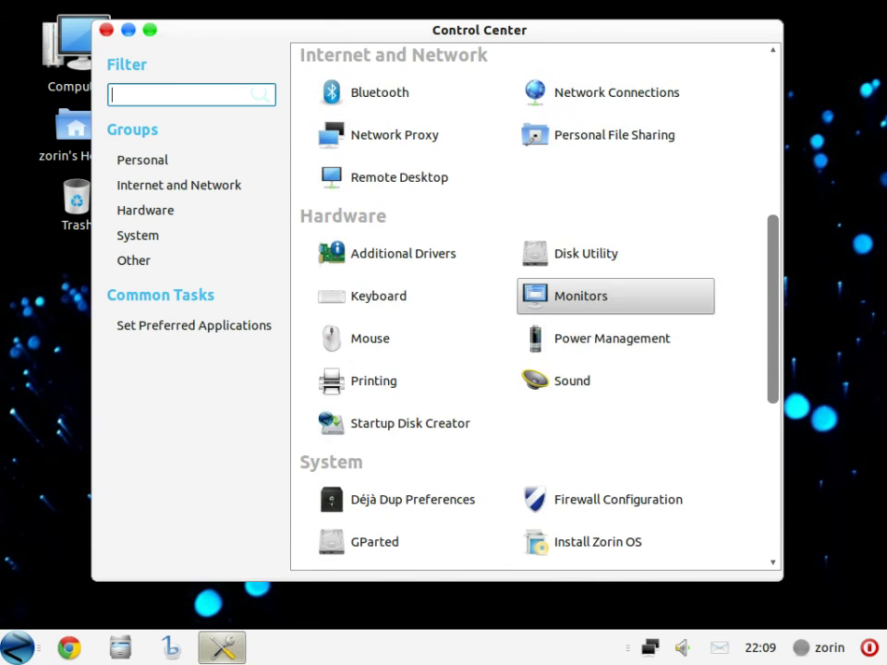
pyautogui.scroll(-5, 615, 291)
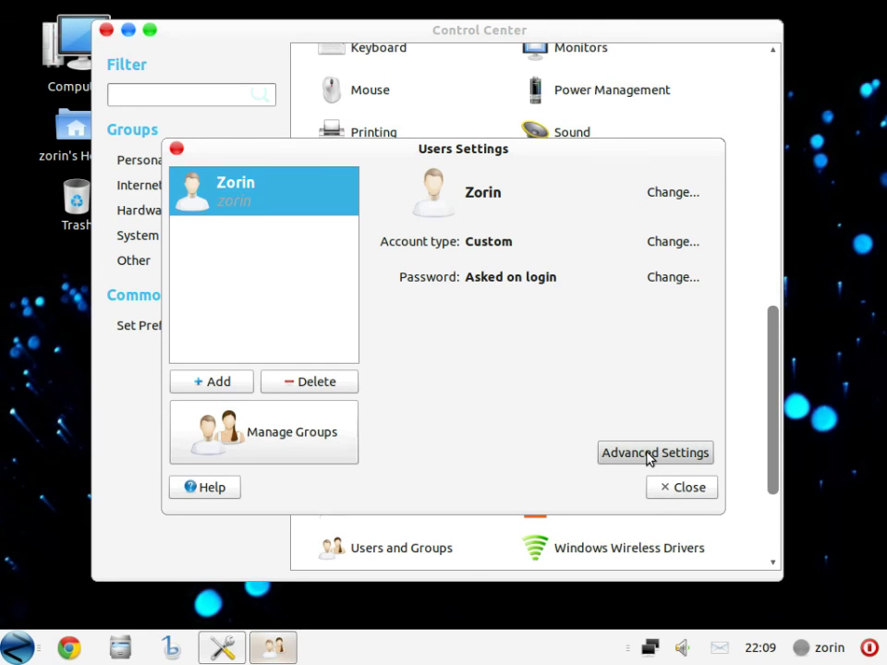
# Try to open the account's advanced settings, cancel the authentication request and close the users settings
pyautogui.click(610, 454)
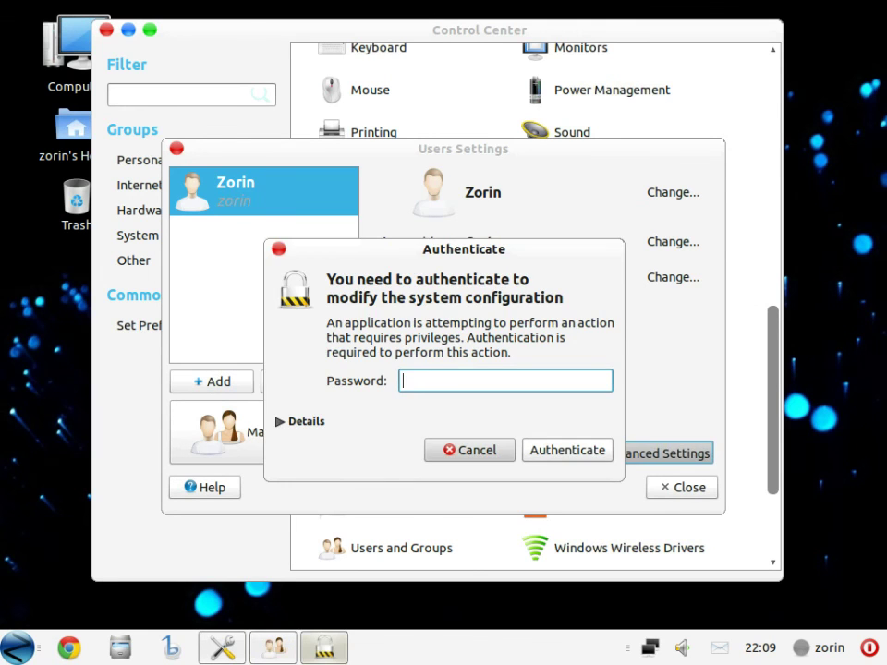
pyautogui.click(511, 452)
pyautogui.click(679, 488)
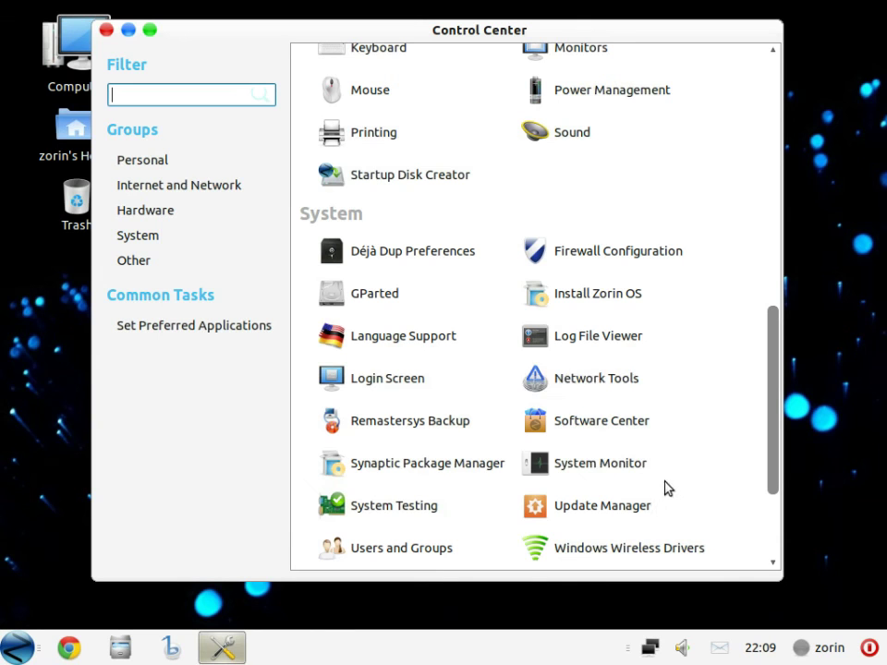
# Switch the desktop layout to the Windows XP look with the Look Changer
pyautogui.scroll(8, 622, 455)
pyautogui.scroll(7, 622, 413)
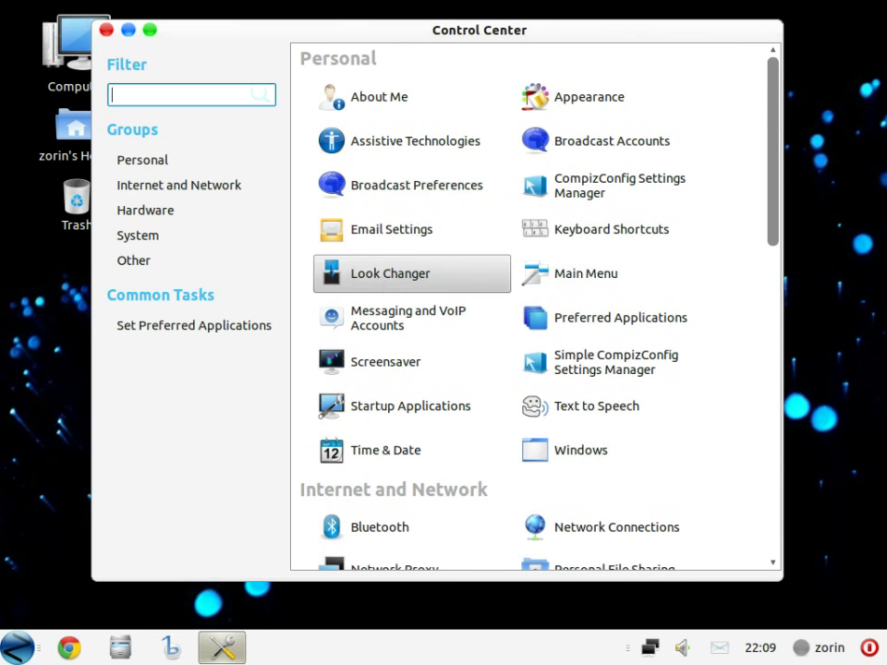
pyautogui.click(385, 285)
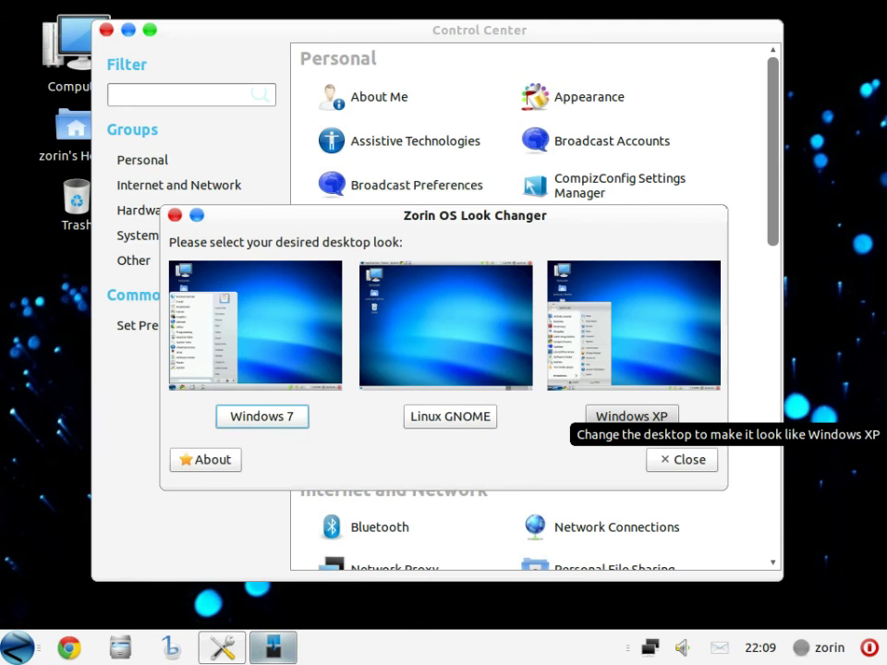
pyautogui.click(632, 416)
pyautogui.click(517, 408)
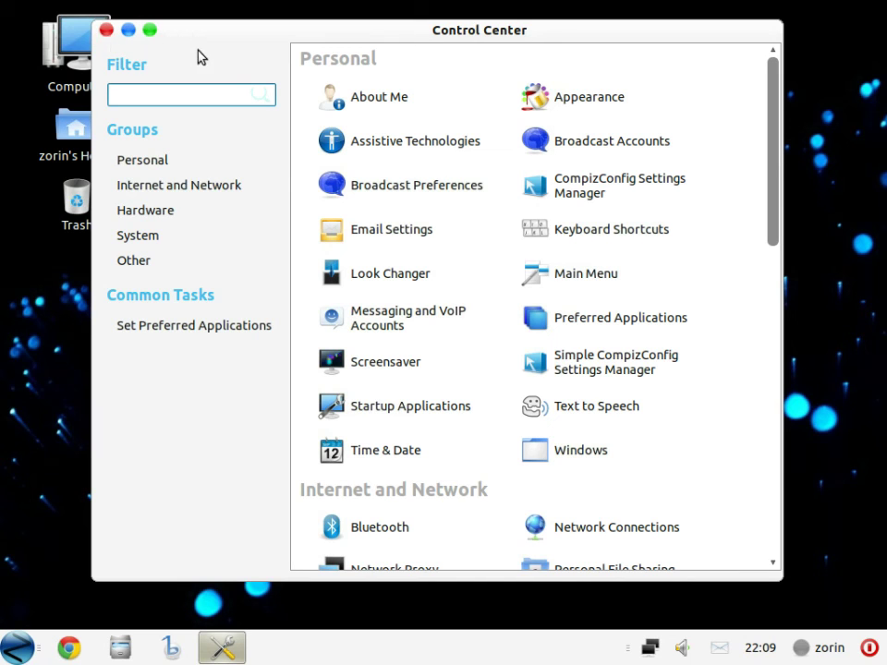
# Close the Control Center and log out of the desktop session
pyautogui.click(106, 30)
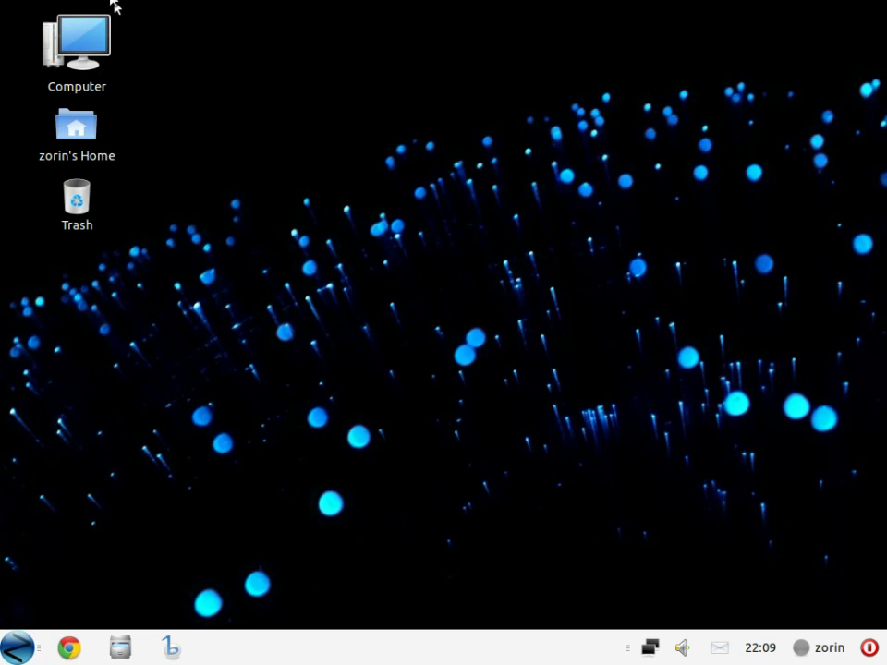
pyautogui.click(17, 647)
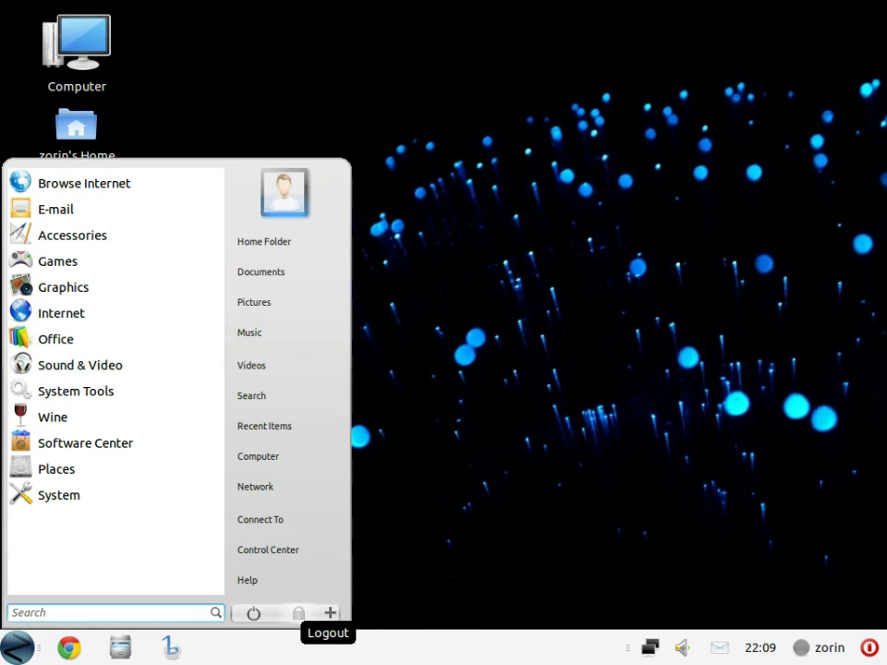
pyautogui.click(328, 612)
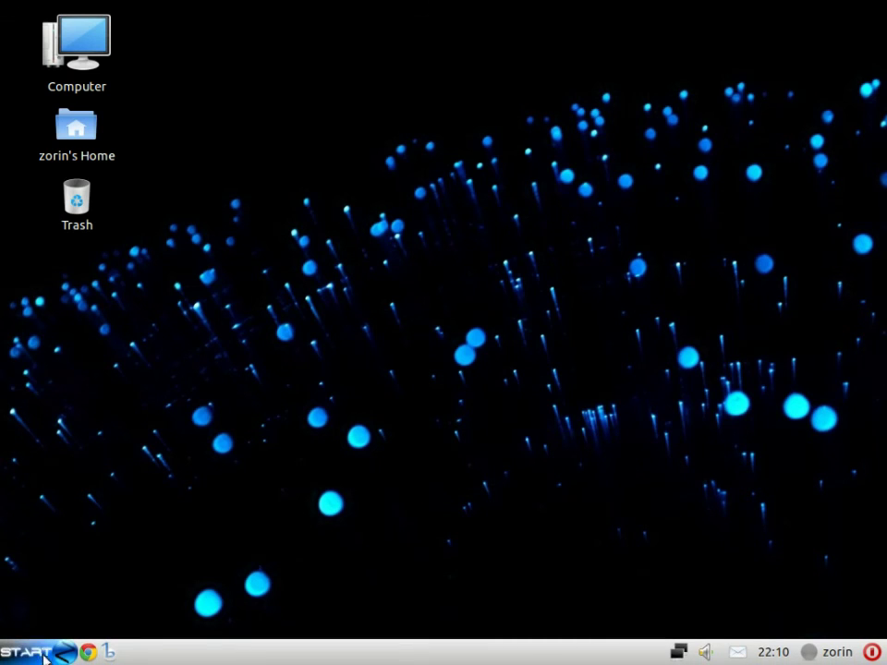
# Open and close the Windows XP-style start menu to examine its layout and entries
pyautogui.click(76, 652)
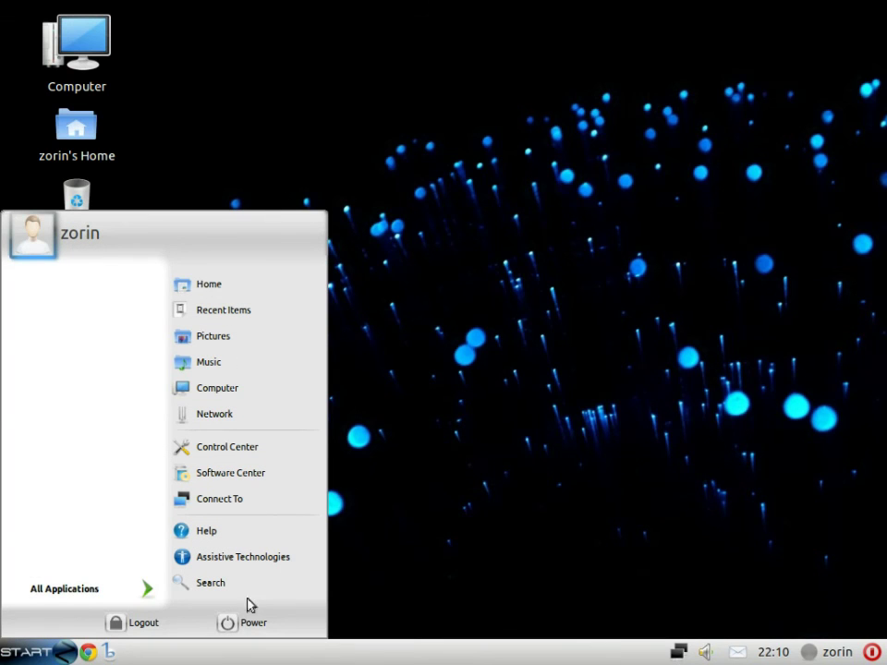
pyautogui.click(334, 560)
pyautogui.click(37, 652)
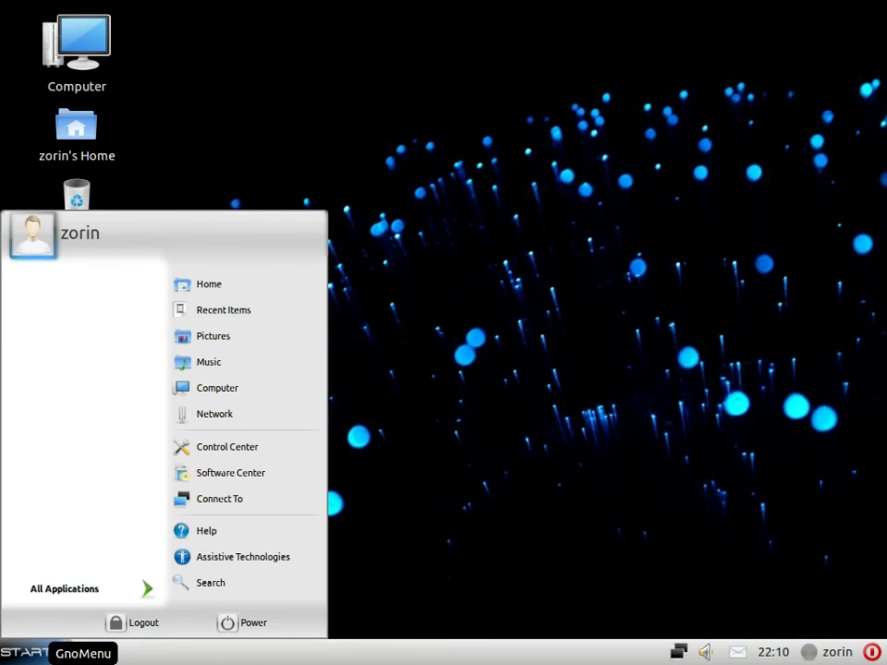
pyautogui.click(28, 652)
pyautogui.click(28, 652)
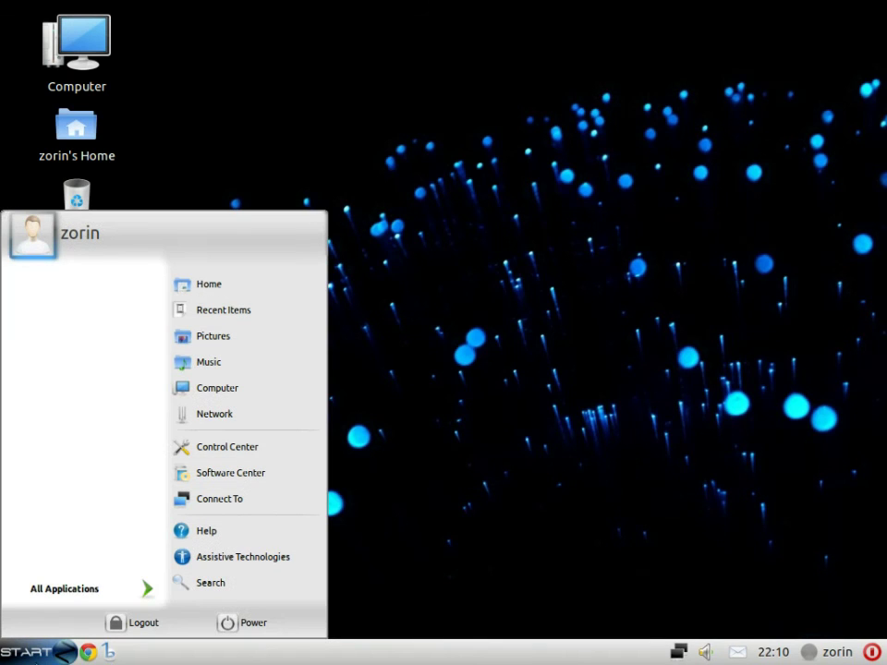
pyautogui.click(467, 459)
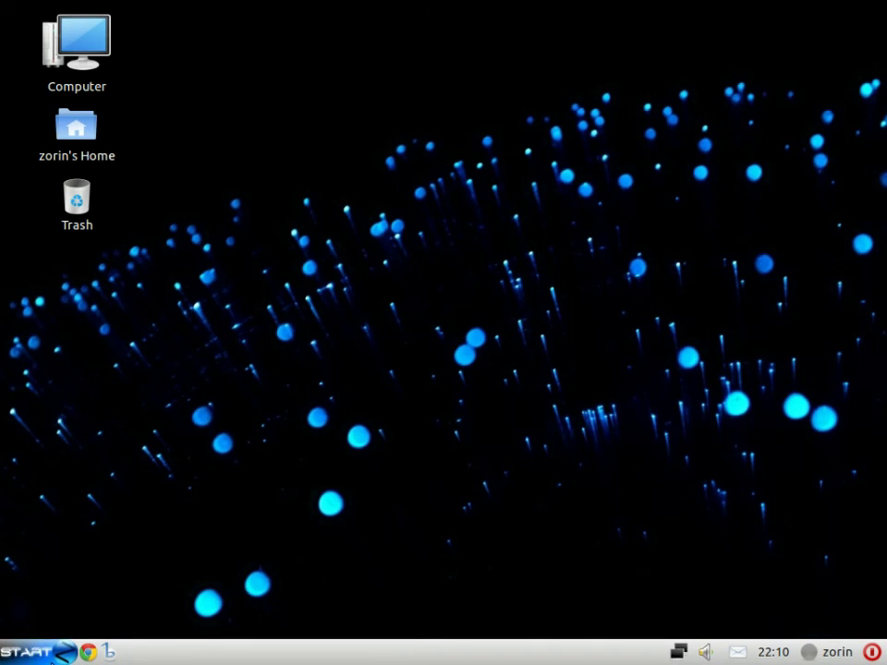
pyautogui.click(28, 652)
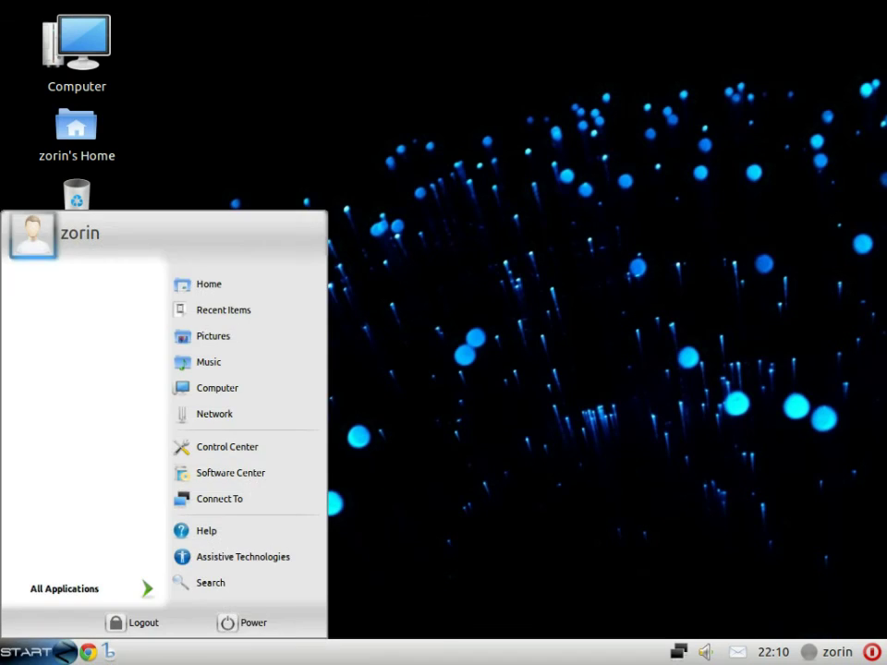